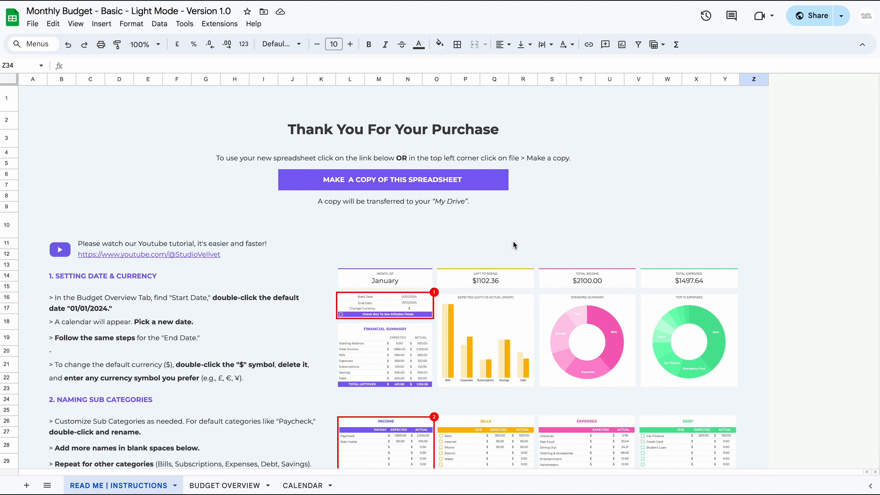
- Make a copy of the monthly budget spreadsheet through the copy link on the instructions sheet
{"action": "mouse_move", "coordinate": [497, 184]}
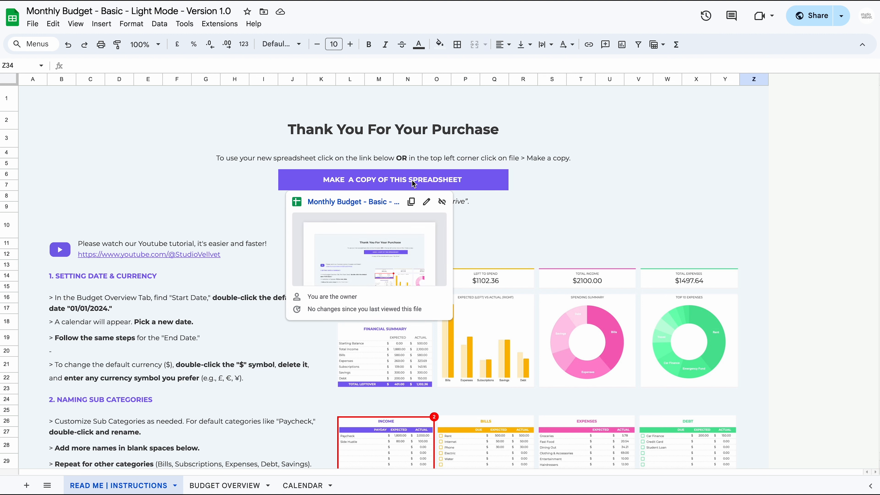
{"action": "left_click", "coordinate": [376, 204]}
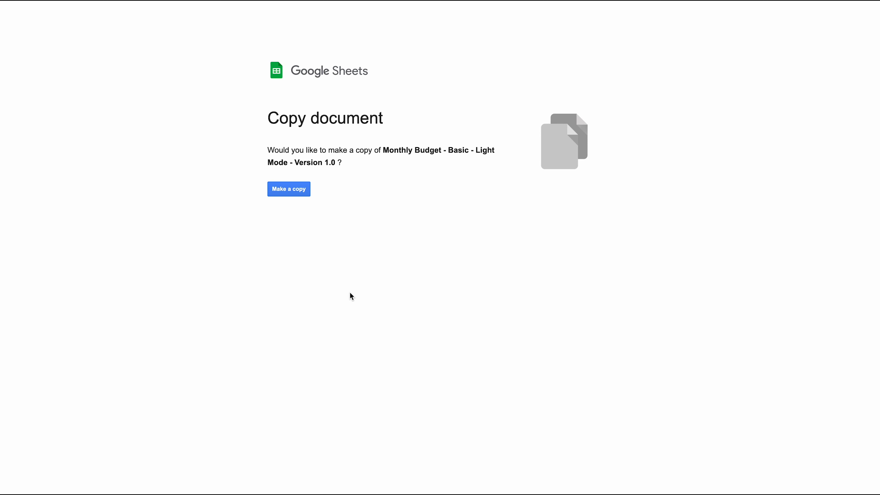
{"action": "left_click", "coordinate": [302, 193]}
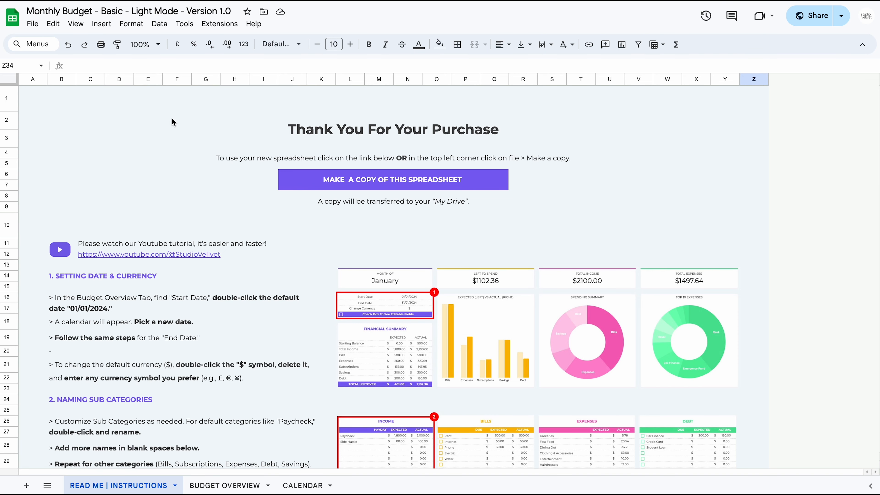
- Copy the Monthly Budget - Basic - Light Mode spreadsheet to My Drive from the file commands, keeping the suggested name
{"action": "left_click", "coordinate": [36, 28]}
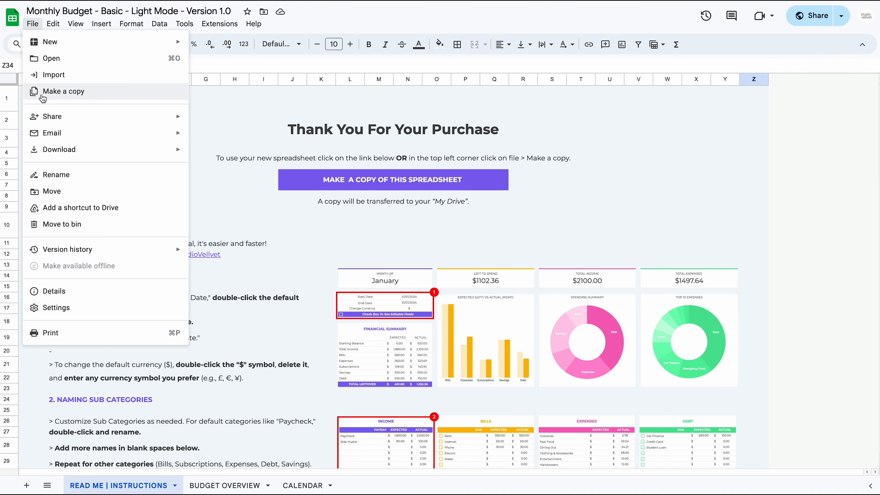
{"action": "left_click", "coordinate": [43, 91]}
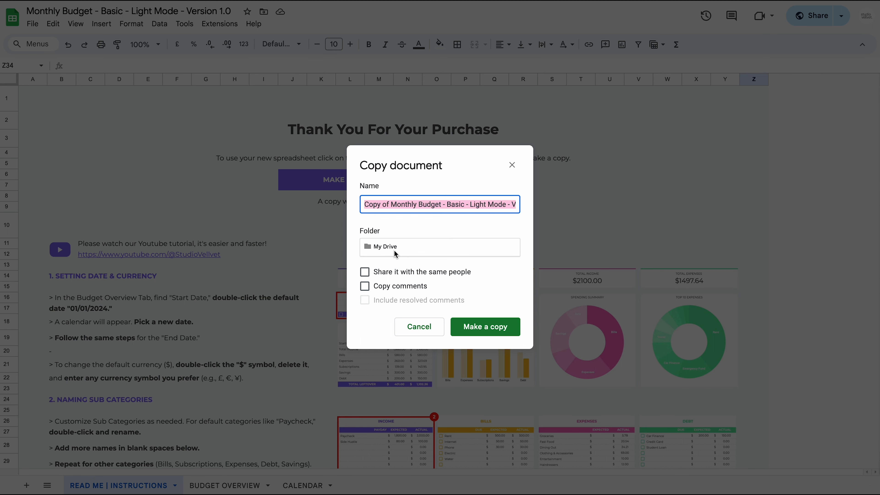
{"action": "left_click", "coordinate": [474, 323]}
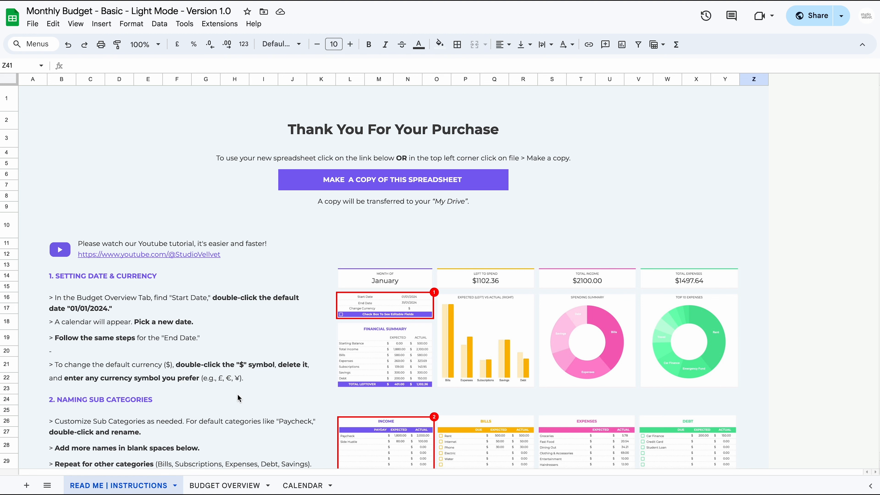
- Look through the READ ME | INSTRUCTIONS sheet and the BUDGET OVERVIEW sheet down to its transaction log
{"action": "scroll", "coordinate": [238, 394], "scroll_direction": "down", "scroll_amount": 10}
{"action": "scroll", "coordinate": [237, 394], "scroll_direction": "down", "scroll_amount": 4}
{"action": "scroll", "coordinate": [237, 394], "scroll_direction": "up", "scroll_amount": 12}
{"action": "left_click", "coordinate": [227, 486]}
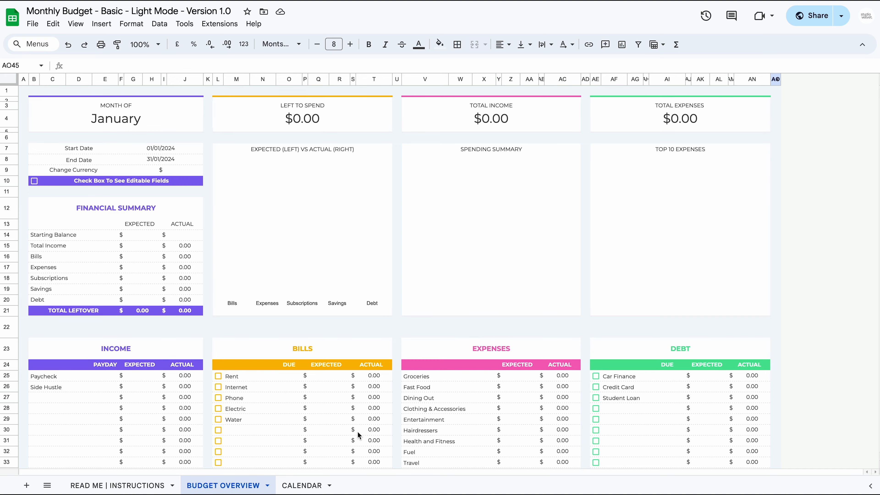
{"action": "scroll", "coordinate": [357, 433], "scroll_direction": "down", "scroll_amount": 4}
{"action": "scroll", "coordinate": [358, 433], "scroll_direction": "down", "scroll_amount": 10}
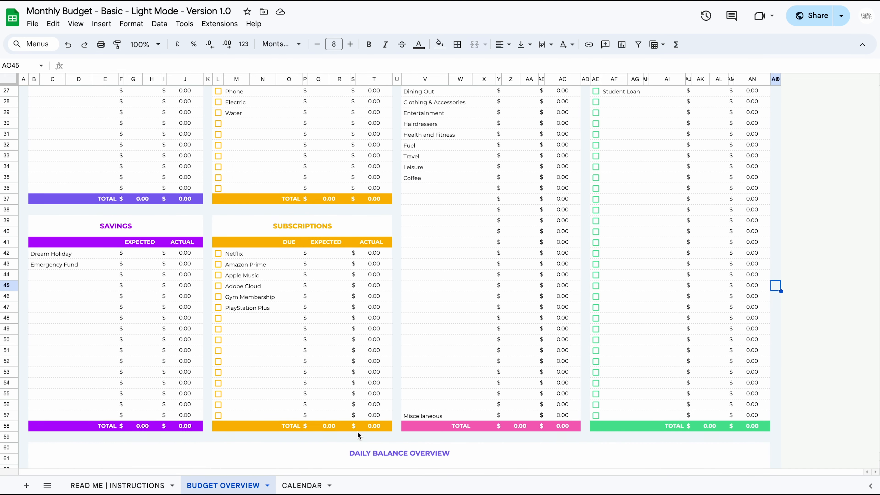
{"action": "scroll", "coordinate": [359, 435], "scroll_direction": "down", "scroll_amount": 8}
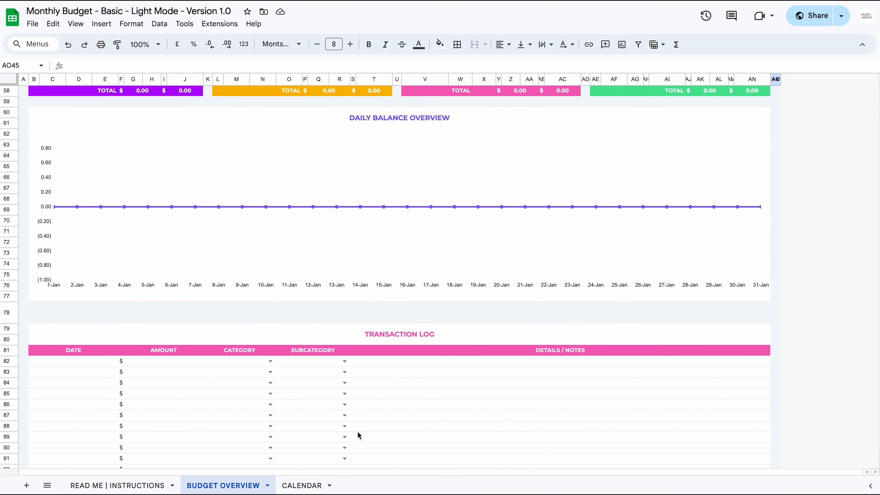
{"action": "scroll", "coordinate": [358, 435], "scroll_direction": "up", "scroll_amount": 10}
{"action": "scroll", "coordinate": [358, 435], "scroll_direction": "up", "scroll_amount": 12}
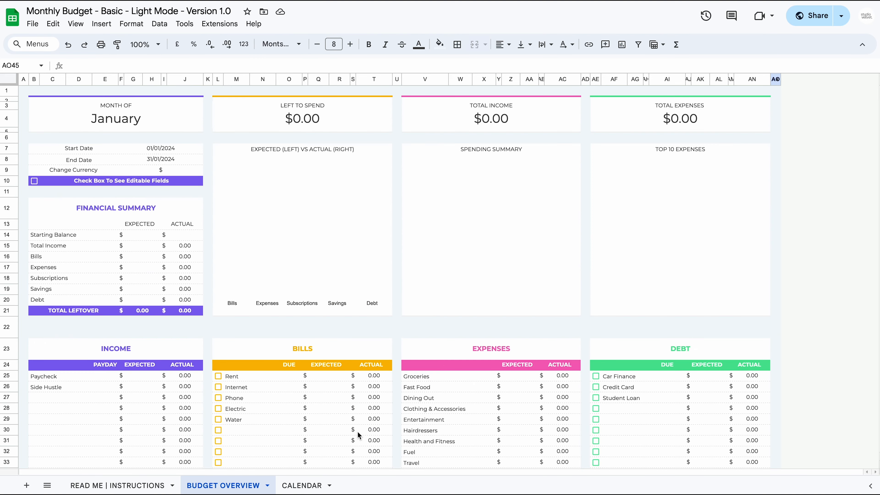
- Look through the CALENDAR sheet with its notes, to-do list and daily boxes
{"action": "left_click", "coordinate": [303, 487]}
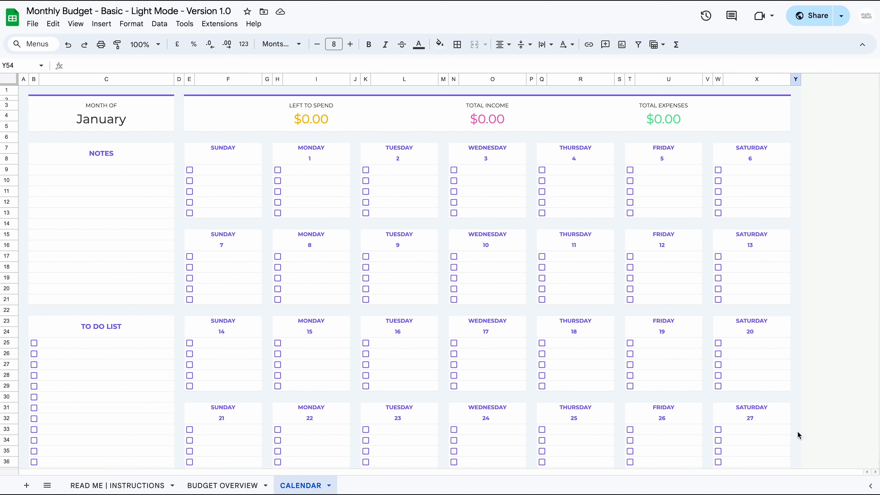
{"action": "scroll", "coordinate": [818, 434], "scroll_direction": "down", "scroll_amount": 2}
{"action": "scroll", "coordinate": [818, 434], "scroll_direction": "down", "scroll_amount": 5}
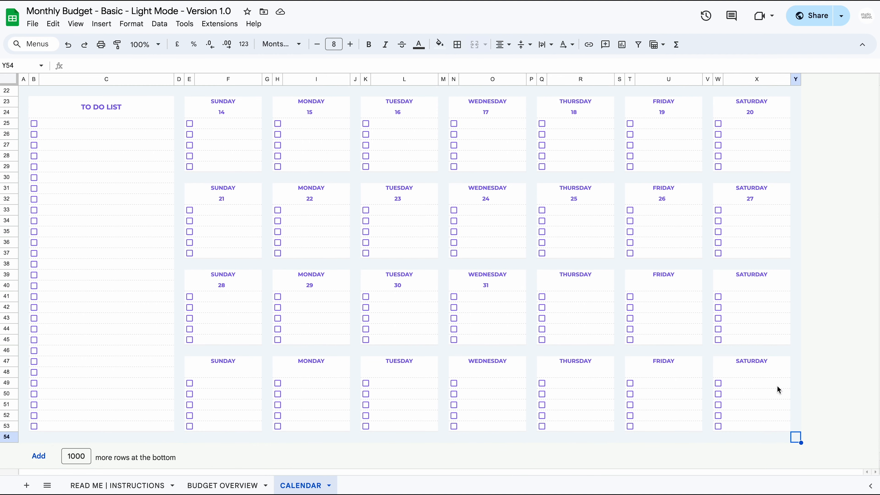
{"action": "scroll", "coordinate": [804, 350], "scroll_direction": "up", "scroll_amount": 1}
{"action": "scroll", "coordinate": [804, 348], "scroll_direction": "up", "scroll_amount": 6}
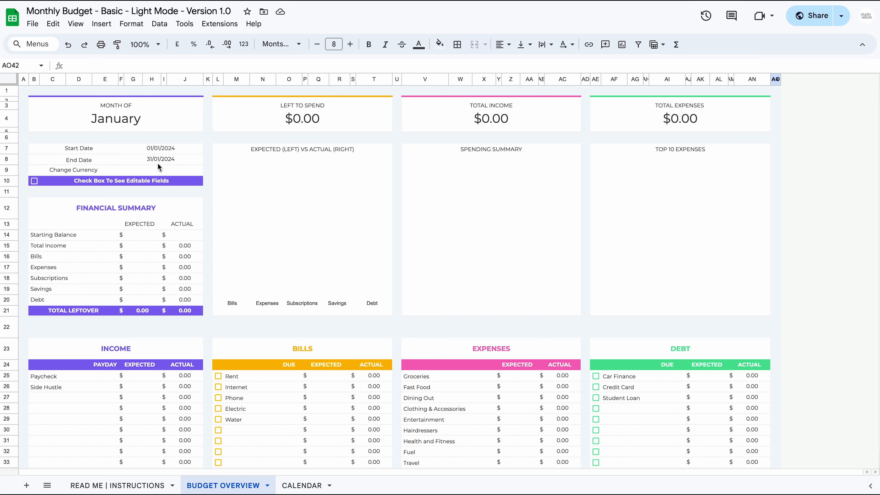
- Change the budget overview's currency symbol to £ and check the sections below
{"action": "double_click", "coordinate": [182, 169]}
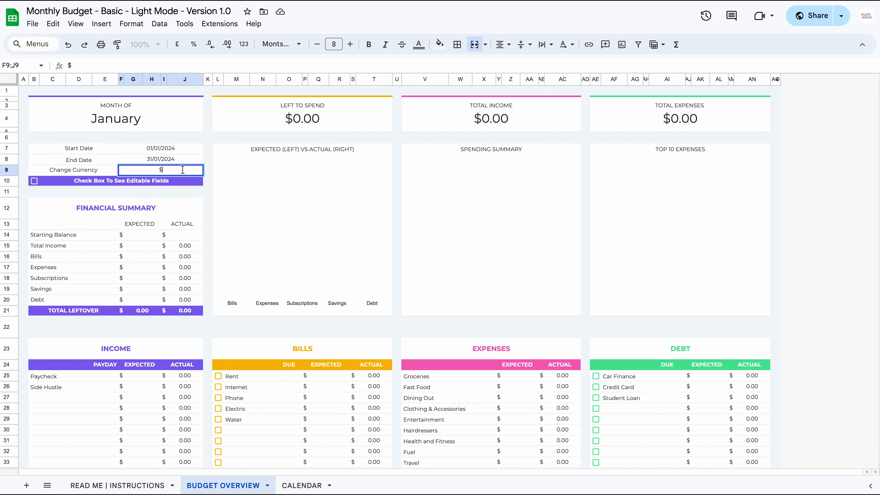
{"action": "key", "text": "BackSpace"}
{"action": "type", "text": "£"}
{"action": "key", "text": "Return"}
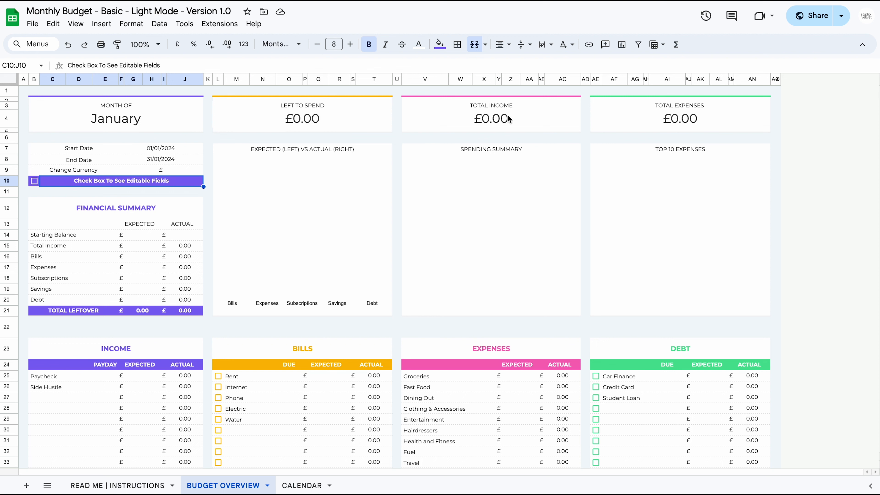
{"action": "scroll", "coordinate": [493, 122], "scroll_direction": "down", "scroll_amount": 3}
{"action": "scroll", "coordinate": [492, 118], "scroll_direction": "down", "scroll_amount": 7}
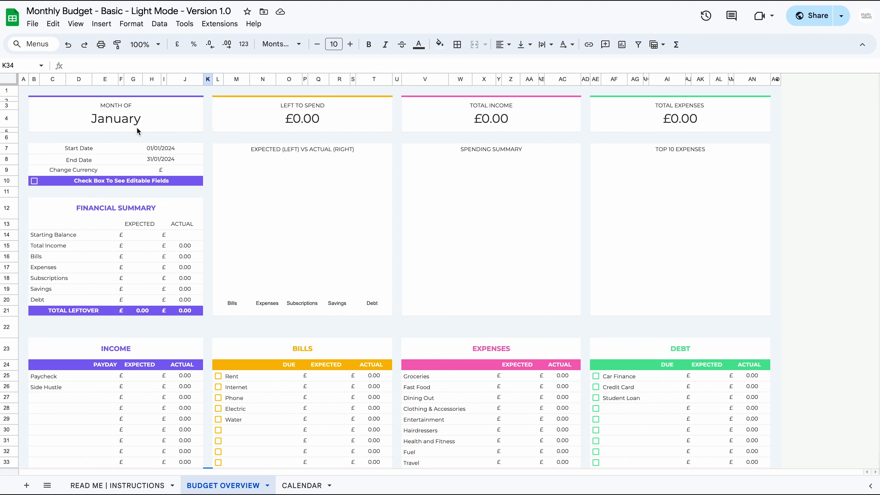
- Set the budget's Start Date to 01/07/2024 using the date picker
{"action": "left_click", "coordinate": [195, 155]}
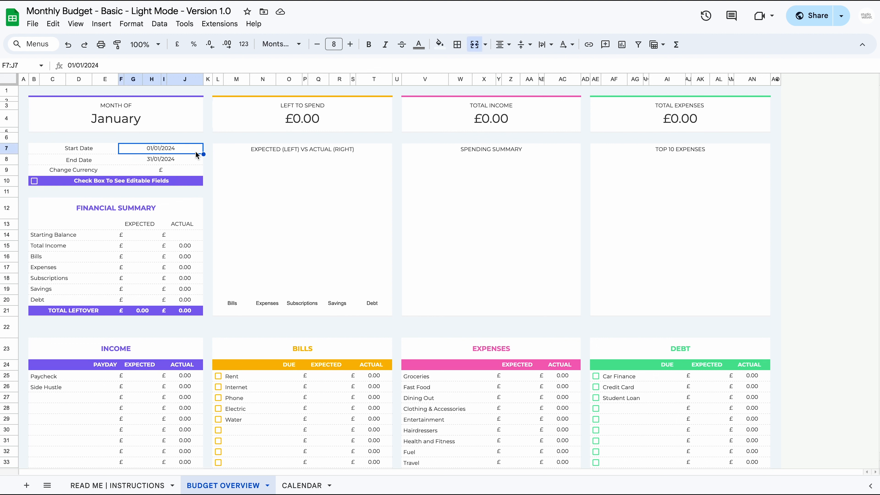
{"action": "left_click", "coordinate": [190, 162]}
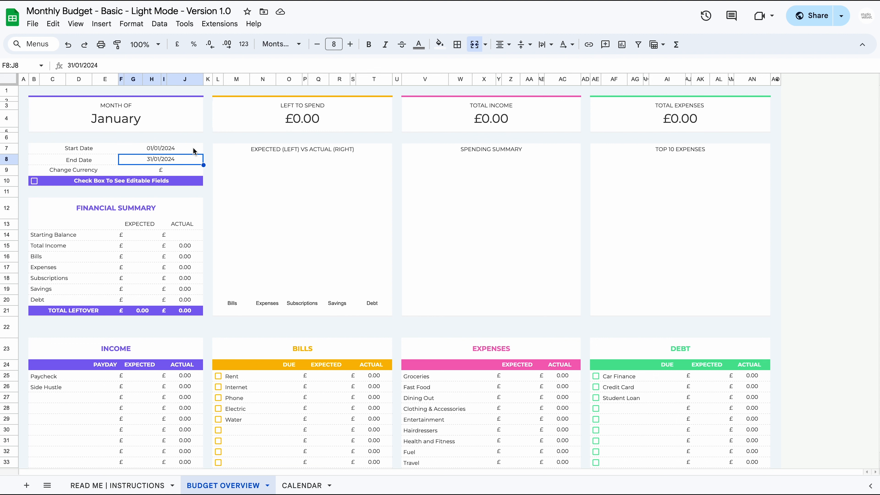
{"action": "double_click", "coordinate": [193, 148]}
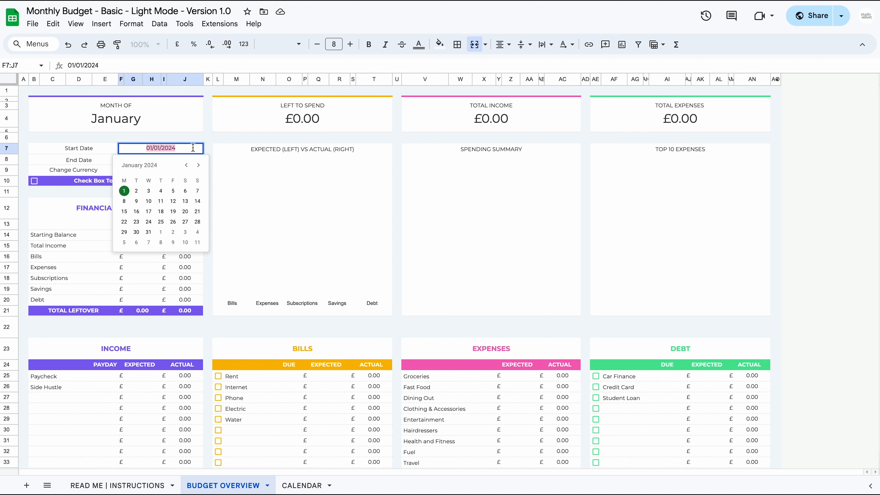
{"action": "left_click", "coordinate": [198, 165]}
{"action": "left_click", "coordinate": [198, 165]}
{"action": "left_click", "coordinate": [198, 165]}
{"action": "left_click", "coordinate": [198, 165]}
{"action": "left_click", "coordinate": [198, 165]}
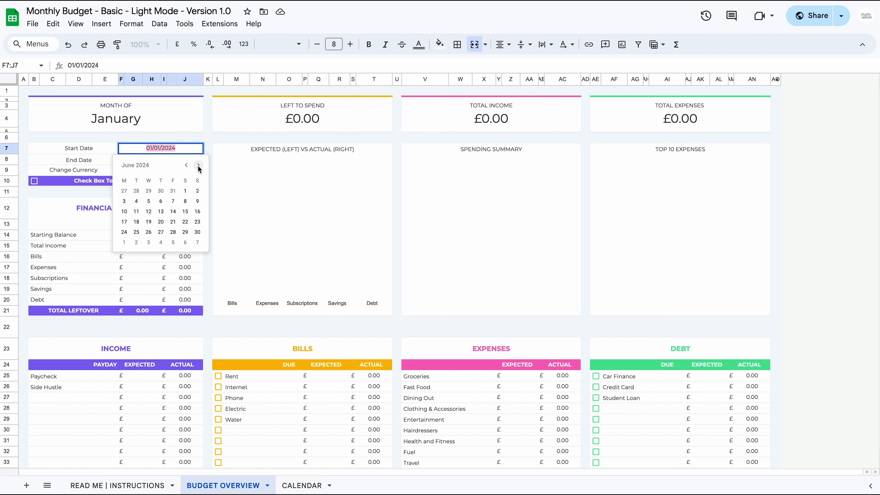
{"action": "left_click", "coordinate": [198, 166]}
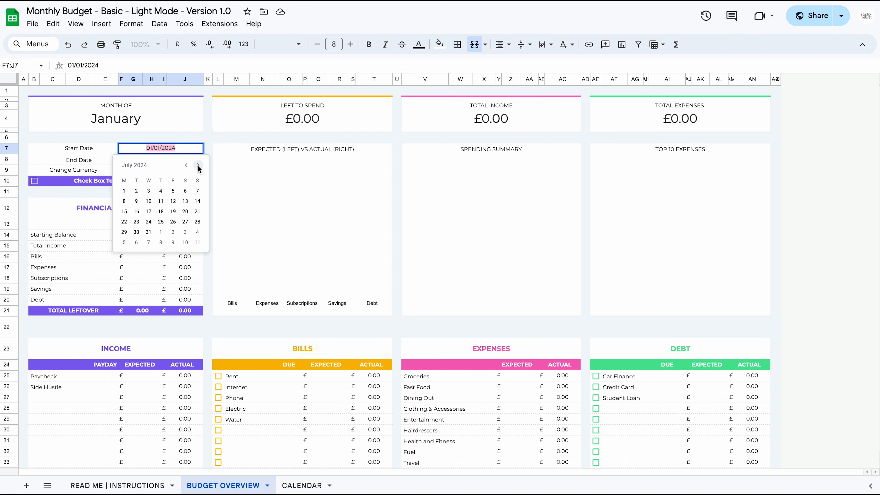
{"action": "left_click", "coordinate": [125, 191]}
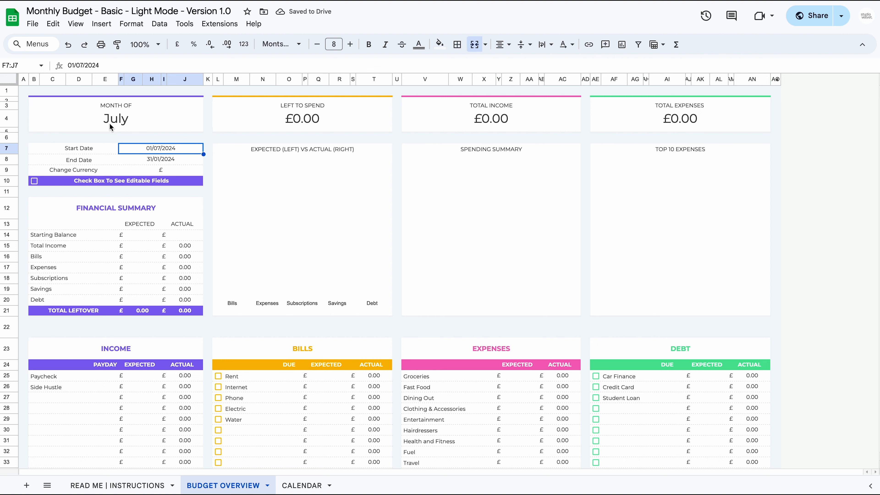
- Set the budget's End Date to 07/07/2024 using the date picker
{"action": "left_click", "coordinate": [193, 160]}
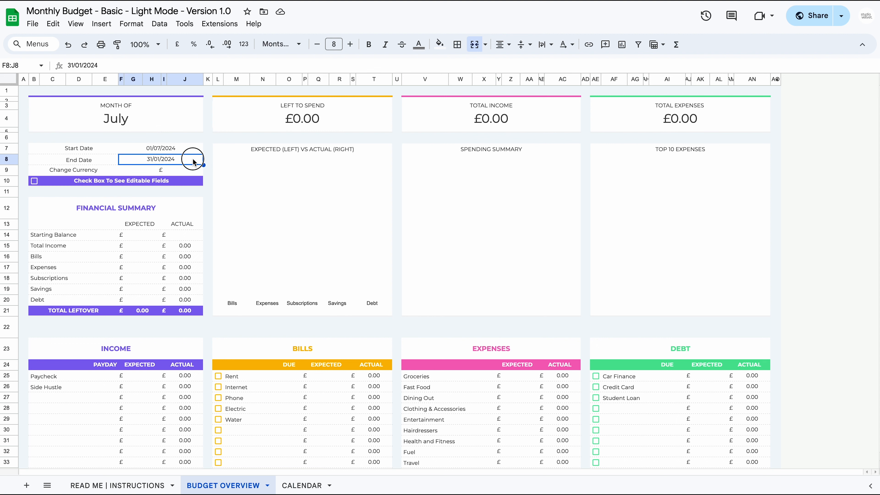
{"action": "left_click", "coordinate": [193, 160]}
{"action": "left_click", "coordinate": [198, 175]}
{"action": "left_click", "coordinate": [198, 175]}
{"action": "left_click", "coordinate": [197, 175]}
{"action": "left_click", "coordinate": [198, 176]}
{"action": "left_click", "coordinate": [198, 176]}
{"action": "left_click", "coordinate": [197, 175]}
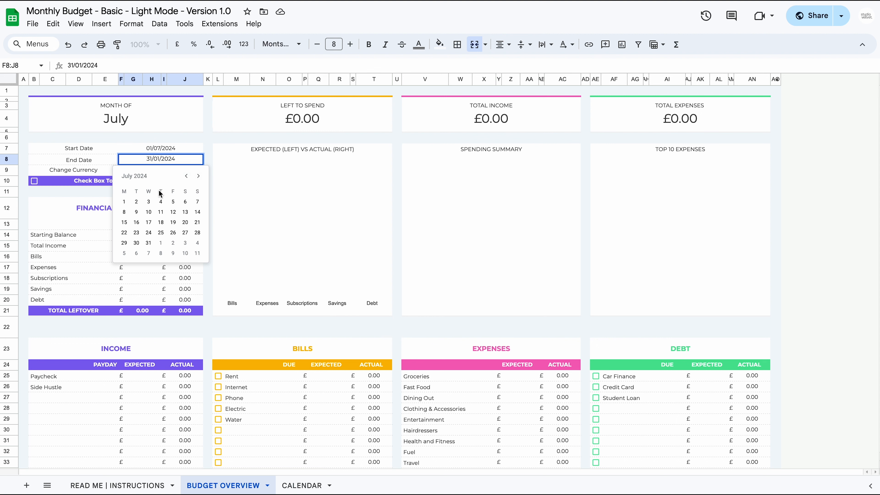
{"action": "left_click", "coordinate": [198, 202]}
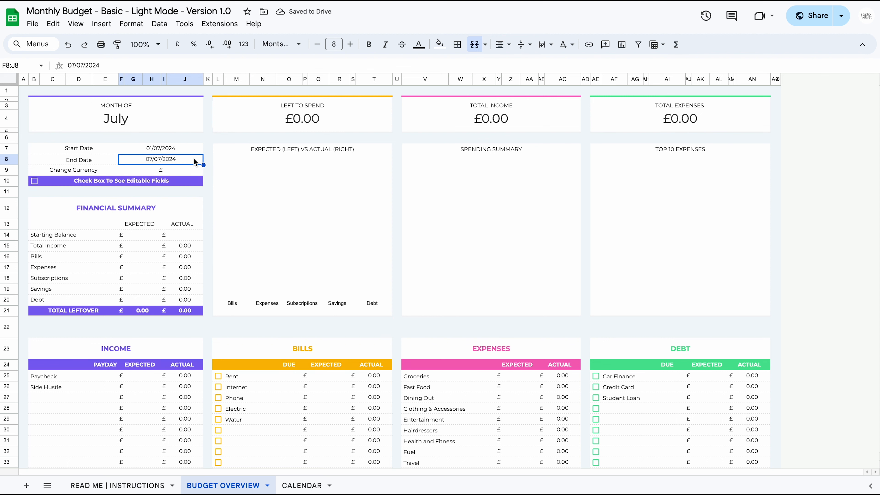
- Clear the End Date cell so that it is left blank
{"action": "key", "text": "Delete"}
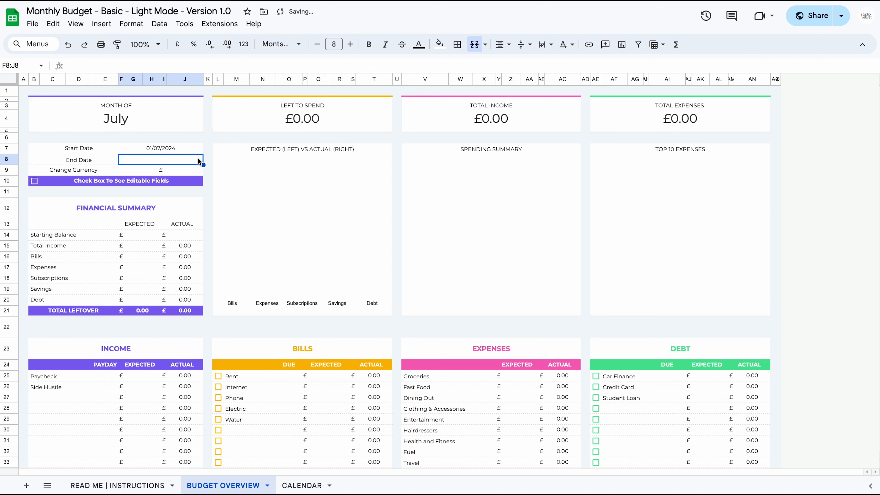
{"action": "left_click", "coordinate": [211, 163]}
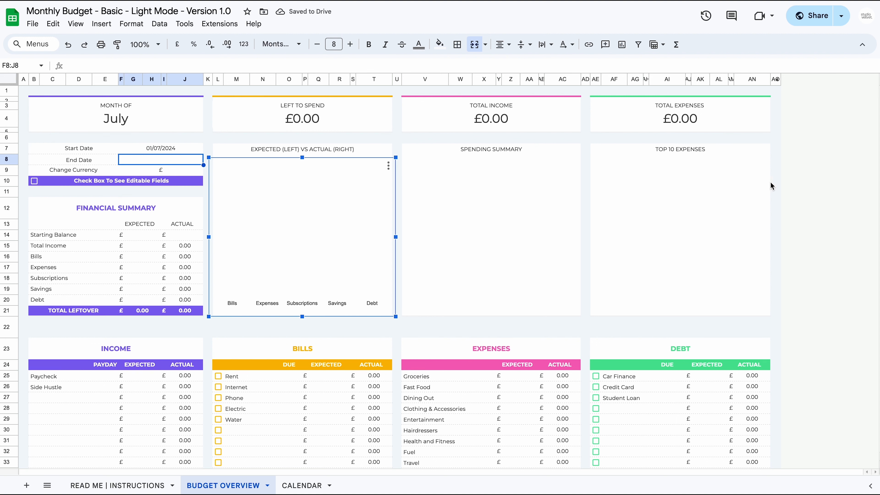
{"action": "left_click", "coordinate": [776, 189]}
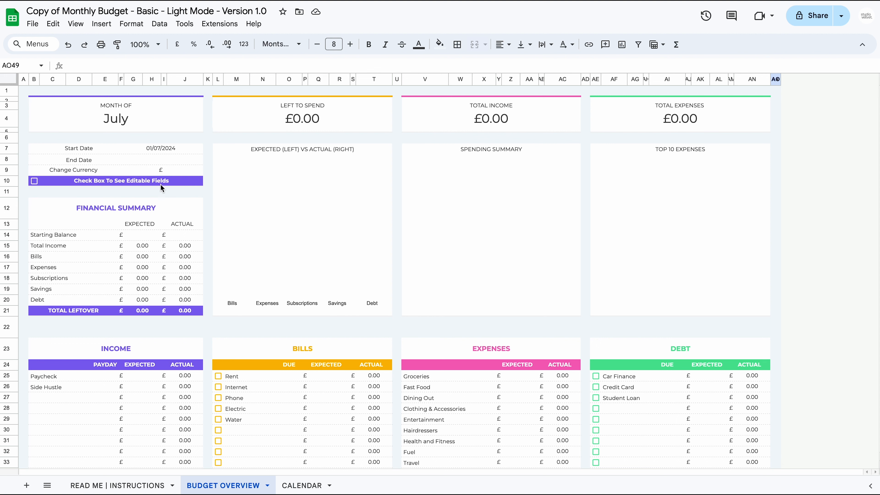
- Turn on highlighting of the editable fields and look over the highlighted cells in the budget overview
{"action": "left_click", "coordinate": [34, 180]}
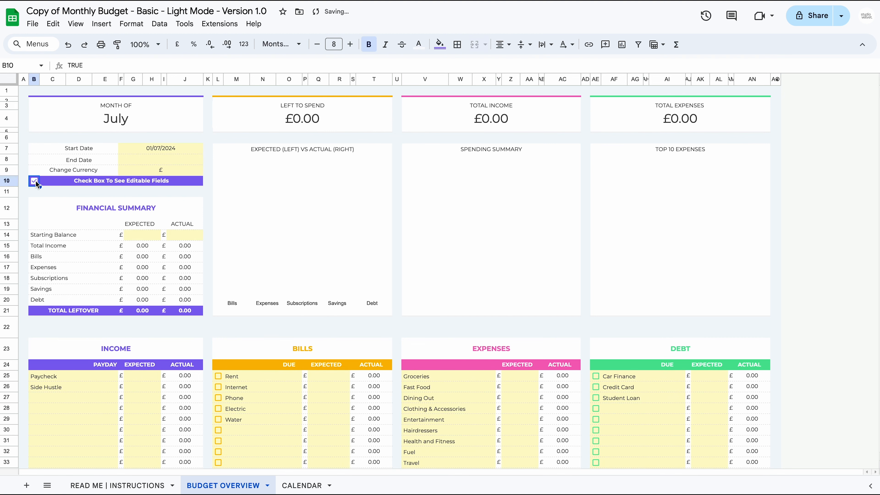
{"action": "scroll", "coordinate": [36, 183], "scroll_direction": "down", "scroll_amount": 10}
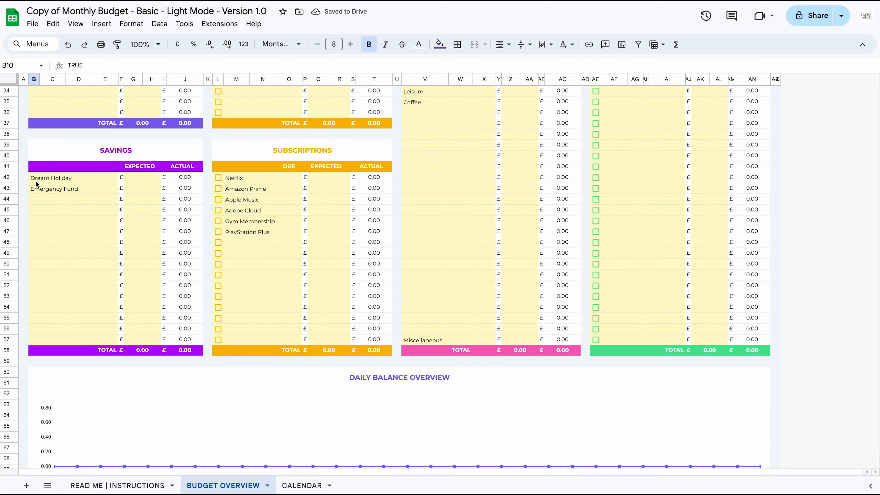
{"action": "scroll", "coordinate": [36, 185], "scroll_direction": "up", "scroll_amount": 10}
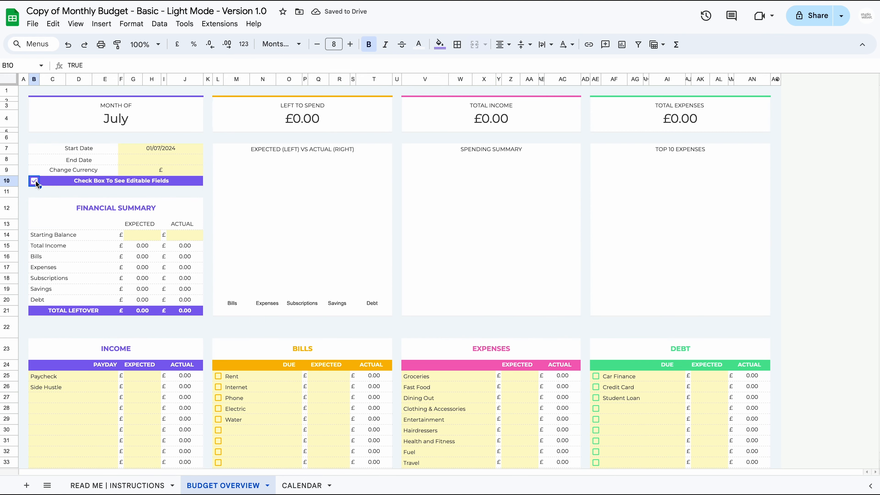
- Switch the editable-field highlighting off and back on
{"action": "left_click", "coordinate": [35, 182]}
{"action": "left_click", "coordinate": [34, 181]}
{"action": "left_click", "coordinate": [34, 180]}
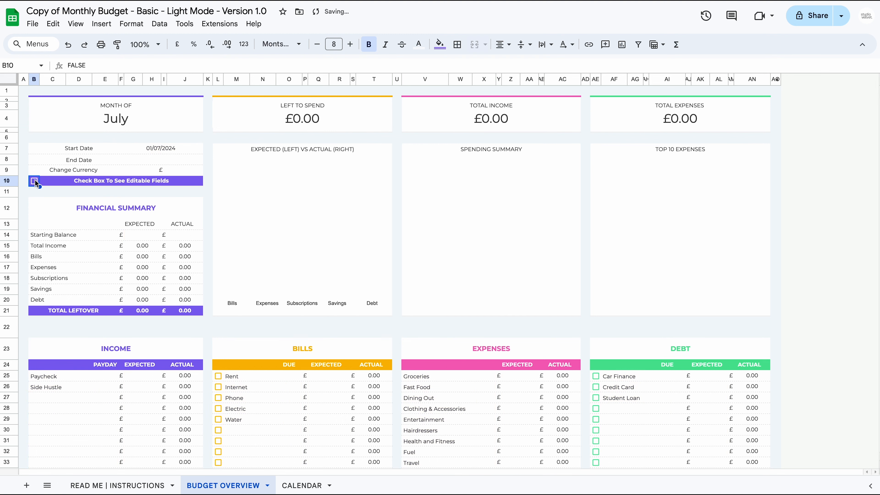
{"action": "left_click", "coordinate": [34, 181]}
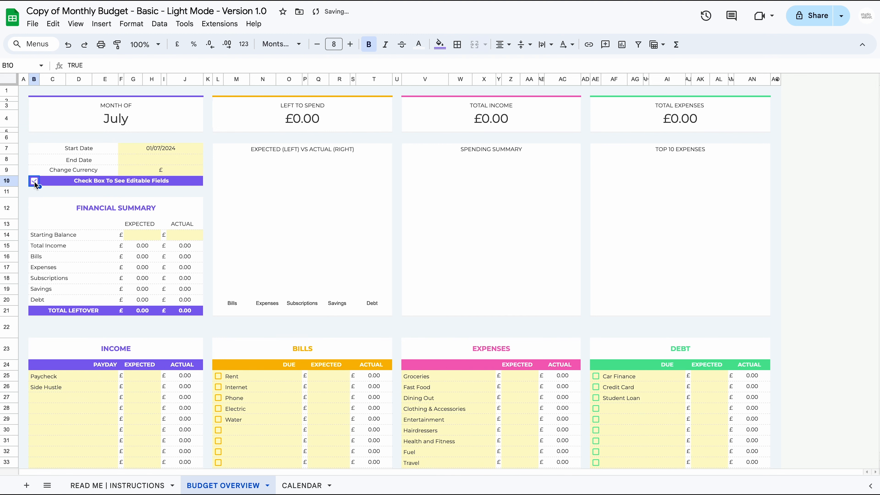
- Enter 500 as both the actual and the expected Starting Balance in the Financial Summary
{"action": "scroll", "coordinate": [54, 196], "scroll_direction": "down", "scroll_amount": 1}
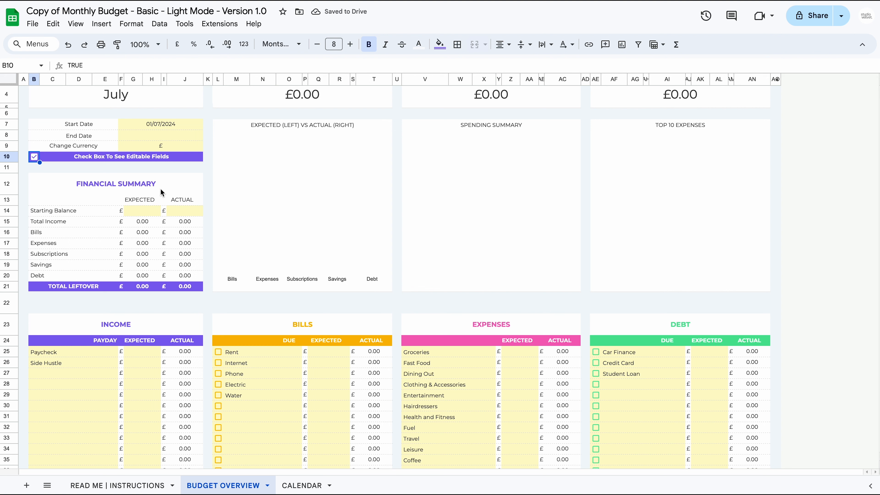
{"action": "left_click", "coordinate": [37, 214]}
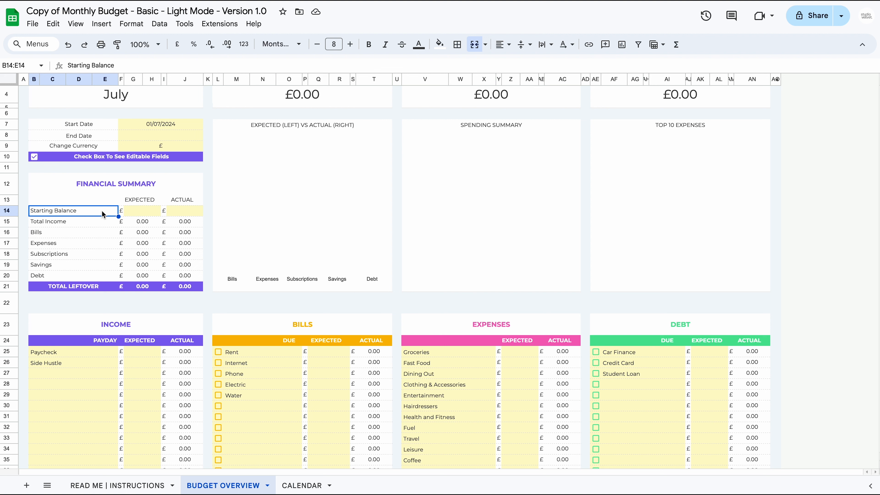
{"action": "left_click", "coordinate": [136, 210]}
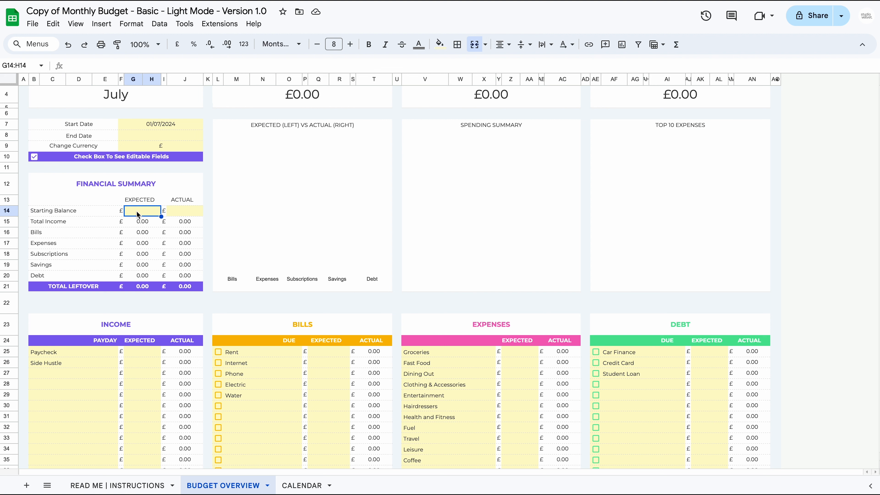
{"action": "left_click", "coordinate": [185, 213]}
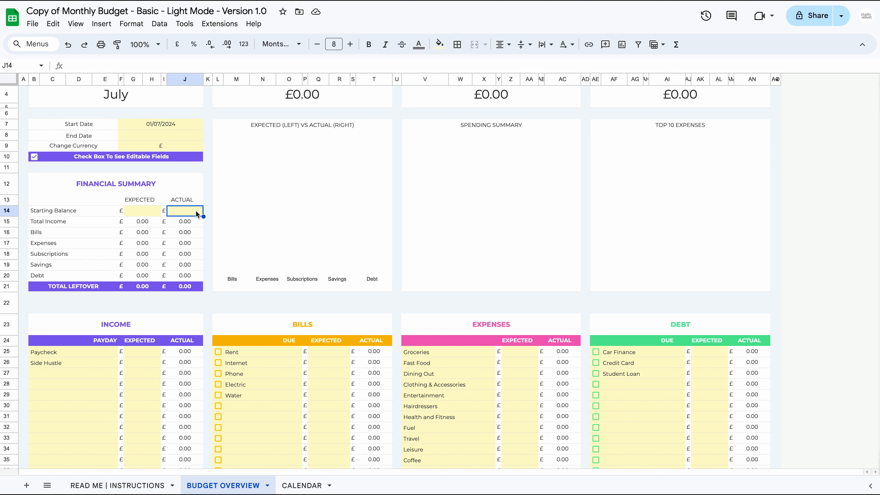
{"action": "scroll", "coordinate": [197, 213], "scroll_direction": "up", "scroll_amount": 2}
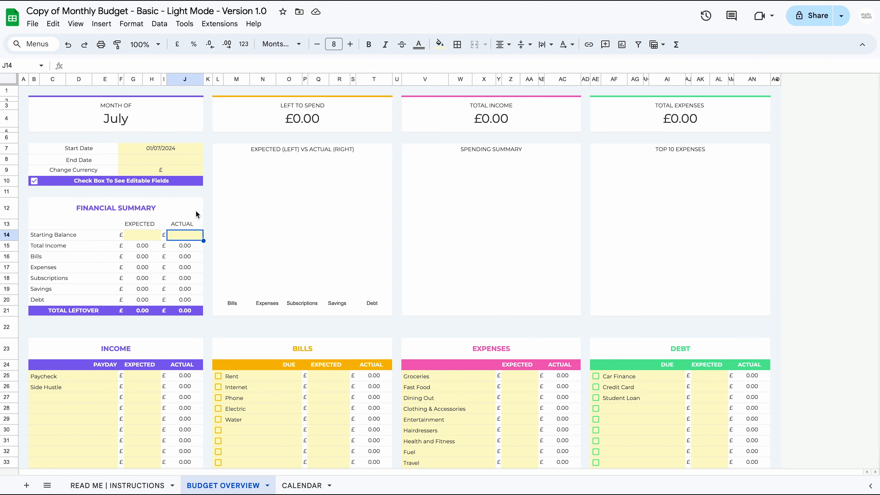
{"action": "double_click", "coordinate": [188, 236]}
{"action": "type", "text": "500"}
{"action": "key", "text": "Return"}
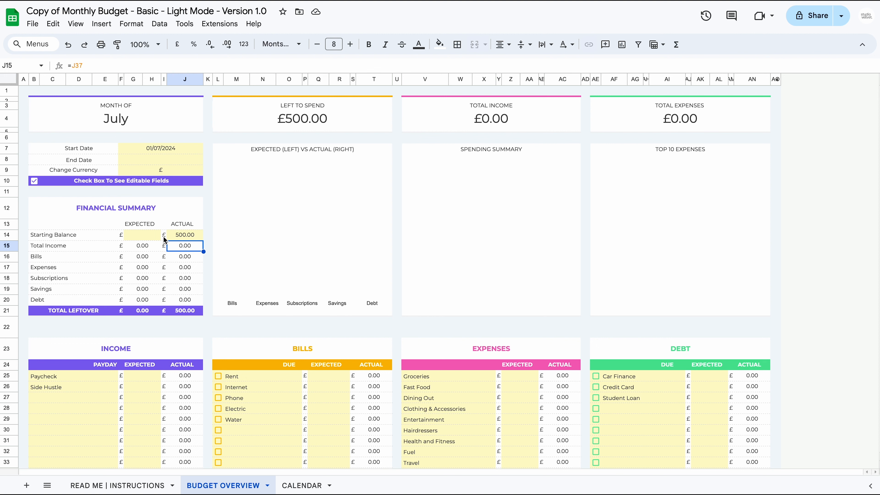
{"action": "left_click", "coordinate": [135, 237]}
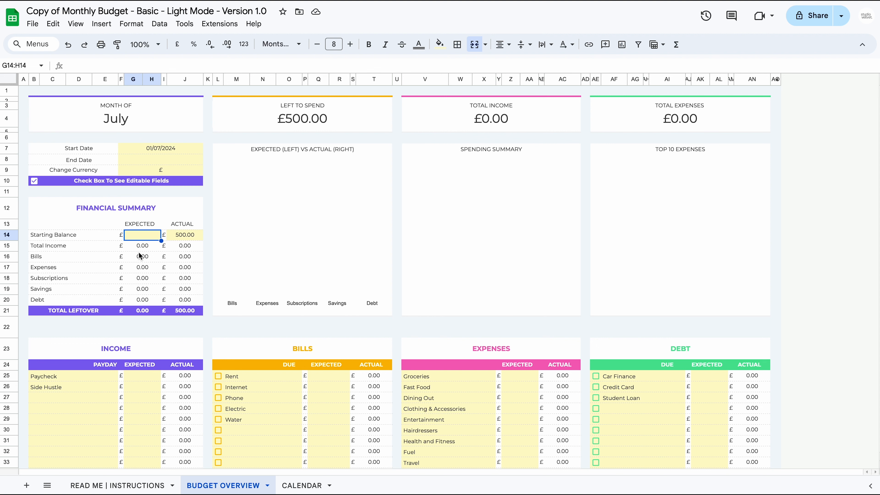
{"action": "type", "text": "500"}
{"action": "key", "text": "Return"}
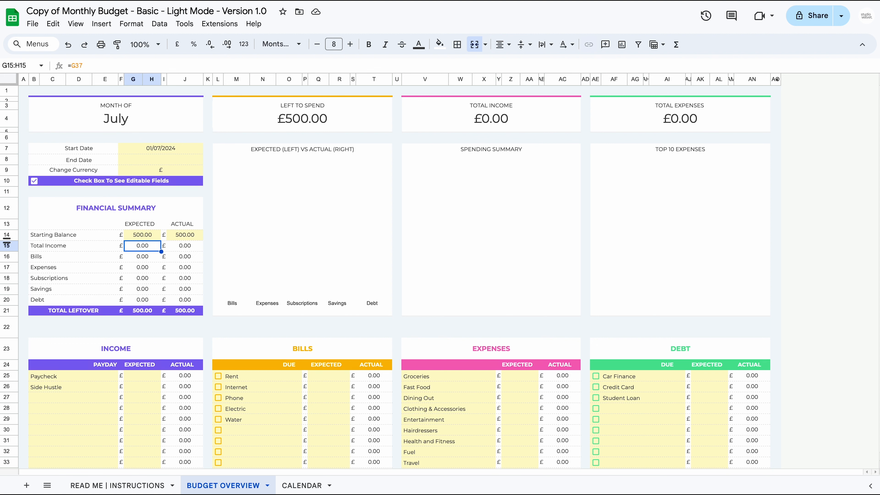
{"action": "left_click", "coordinate": [331, 118]}
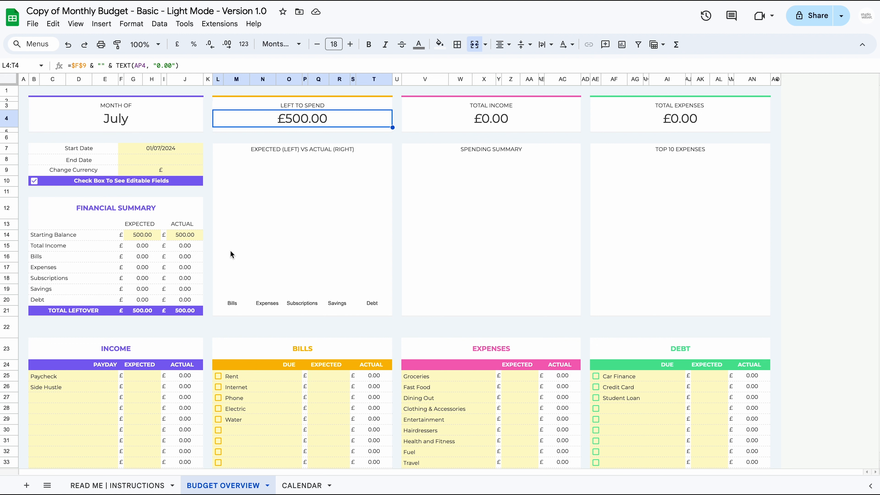
- Clear the expected and actual Starting Balance cells so that both are blank
{"action": "left_click", "coordinate": [150, 233]}
{"action": "key", "text": "Delete"}
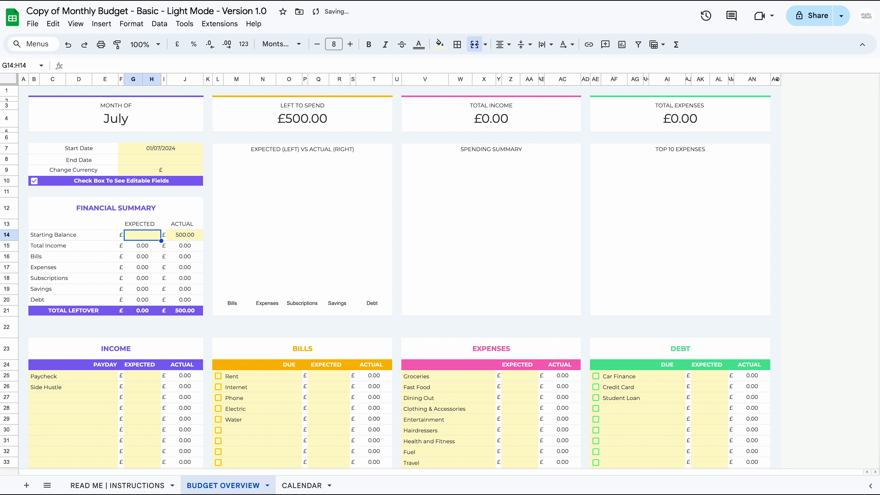
{"action": "left_click", "coordinate": [182, 234]}
{"action": "key", "text": "Delete"}
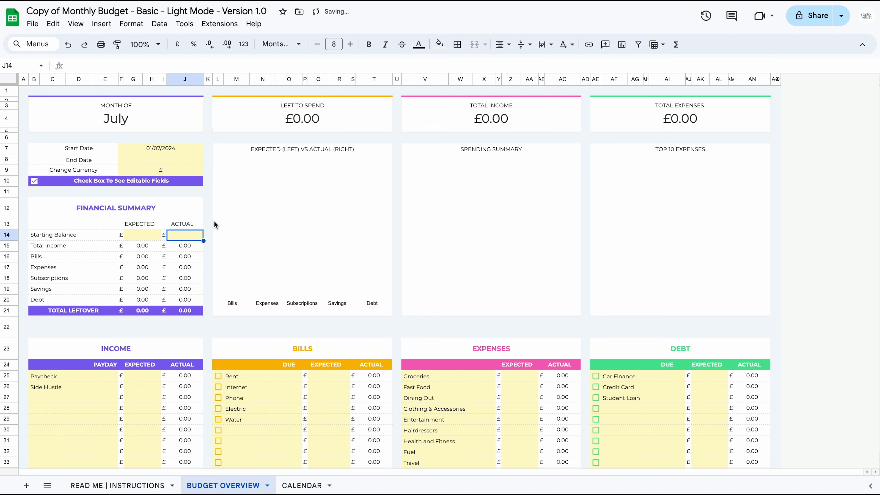
- Delete the sample entries Paycheck and Side Hustle from the Income list
{"action": "left_click_drag", "start_coordinate": [143, 246], "coordinate": [185, 304]}
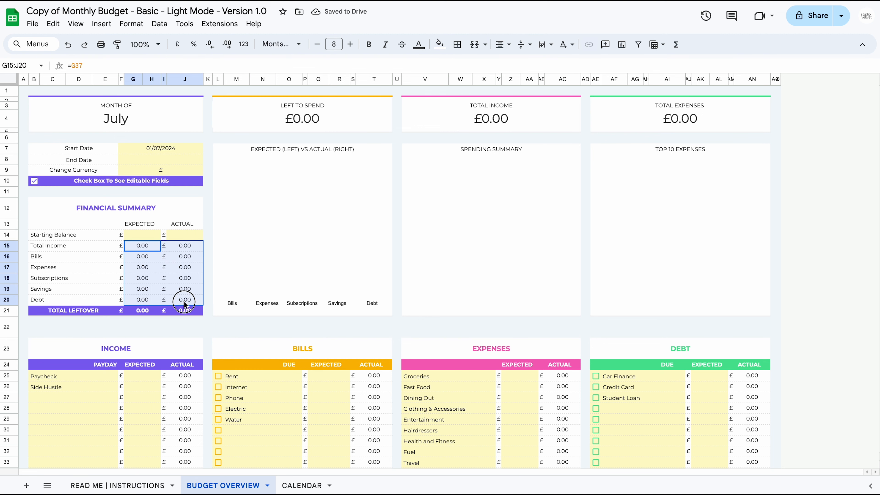
{"action": "scroll", "coordinate": [193, 294], "scroll_direction": "down", "scroll_amount": 2}
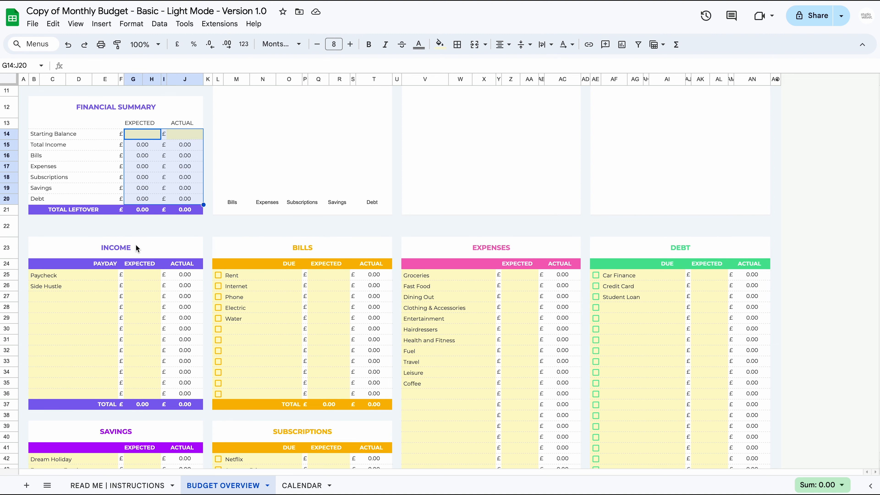
{"action": "left_click", "coordinate": [136, 248]}
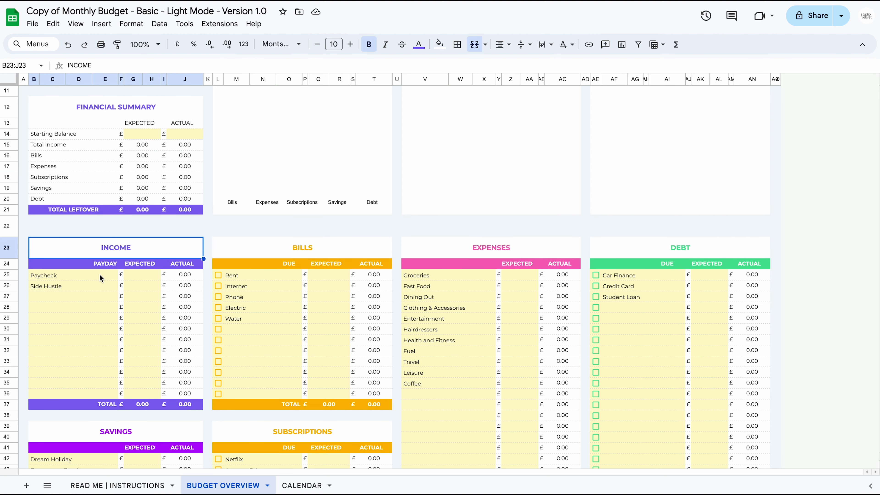
{"action": "left_click", "coordinate": [67, 276]}
{"action": "left_click_drag", "start_coordinate": [67, 277], "coordinate": [69, 394]}
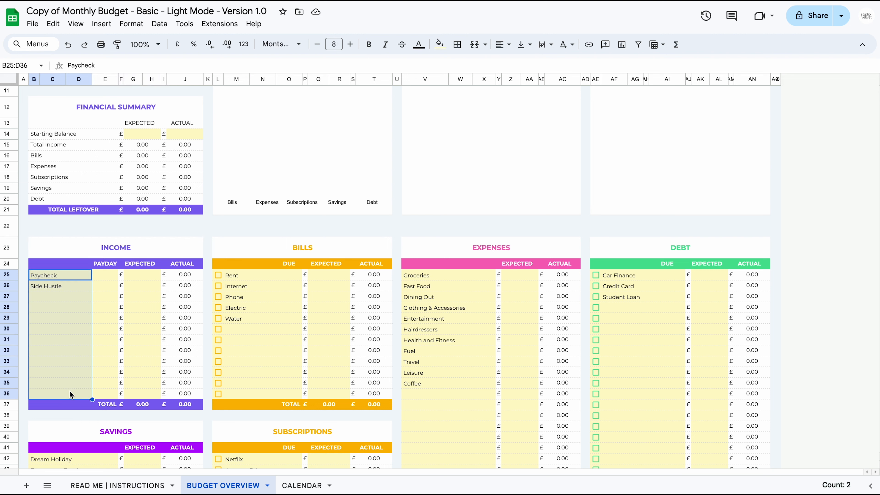
{"action": "left_click", "coordinate": [75, 276]}
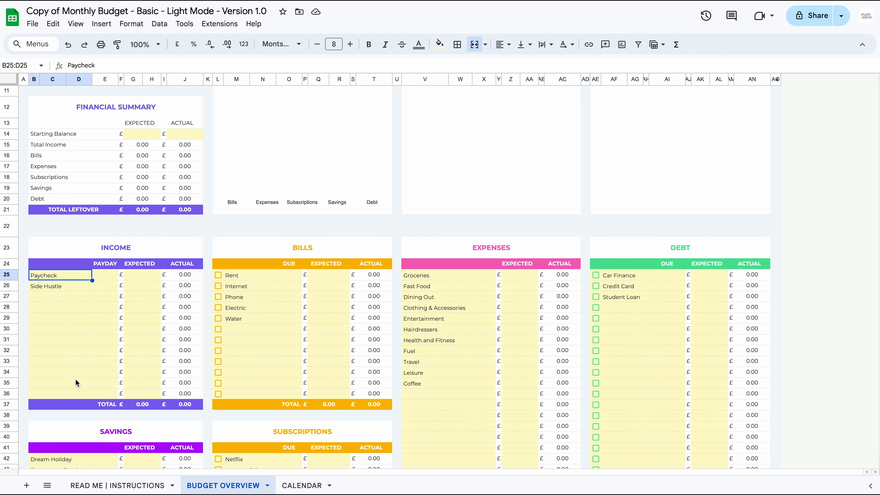
{"action": "left_click", "coordinate": [73, 284], "text": "shift"}
{"action": "key", "text": "Delete"}
- Enter Paycheck 1, Paycheck 2 and Side Hustle as income sources in the first three rows of the Income list
{"action": "left_click", "coordinate": [73, 275]}
{"action": "double_click", "coordinate": [74, 274]}
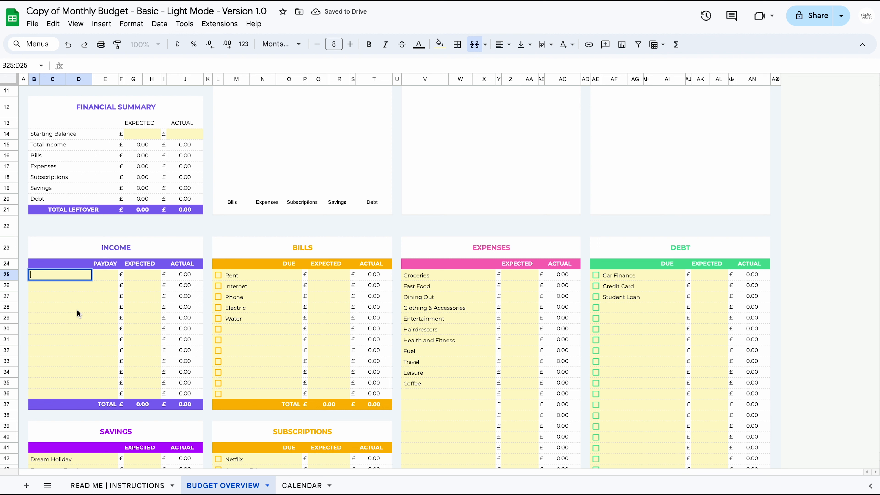
{"action": "type", "text": "Paycheck 1"}
{"action": "key", "text": "Return"}
{"action": "type", "text": "Paychec"}
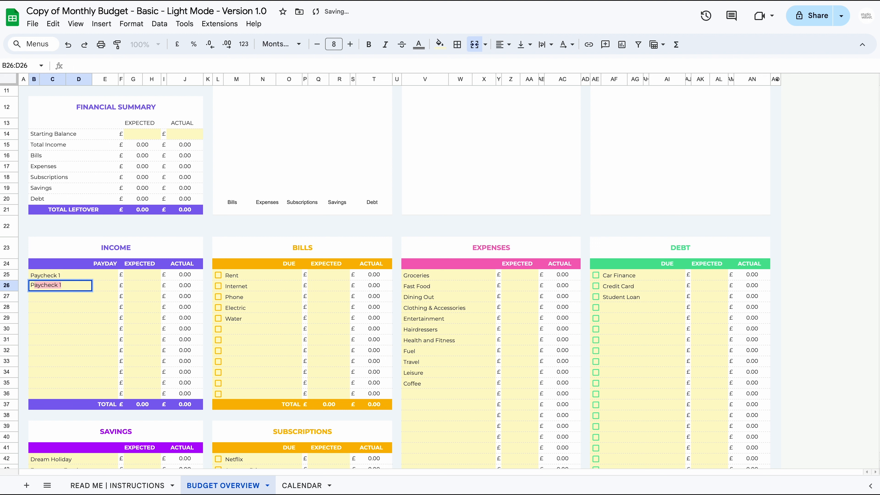
{"action": "type", "text": "k 2"}
{"action": "key", "text": "Return"}
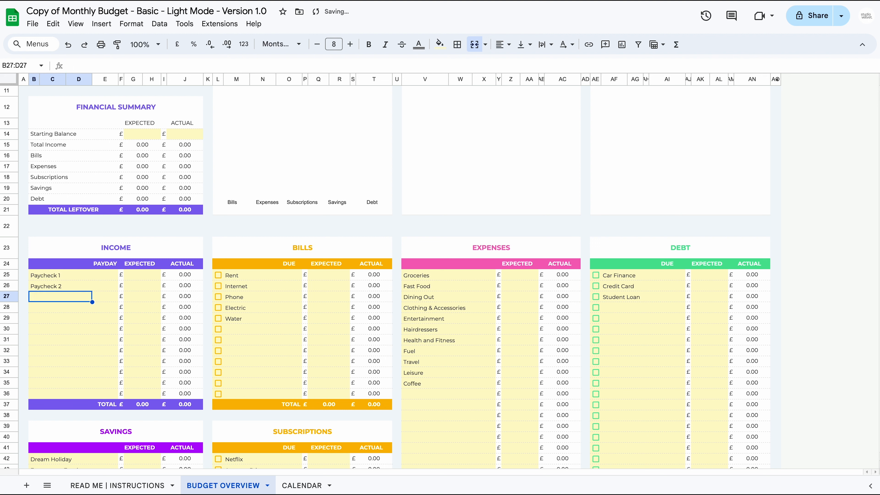
{"action": "type", "text": "Side"}
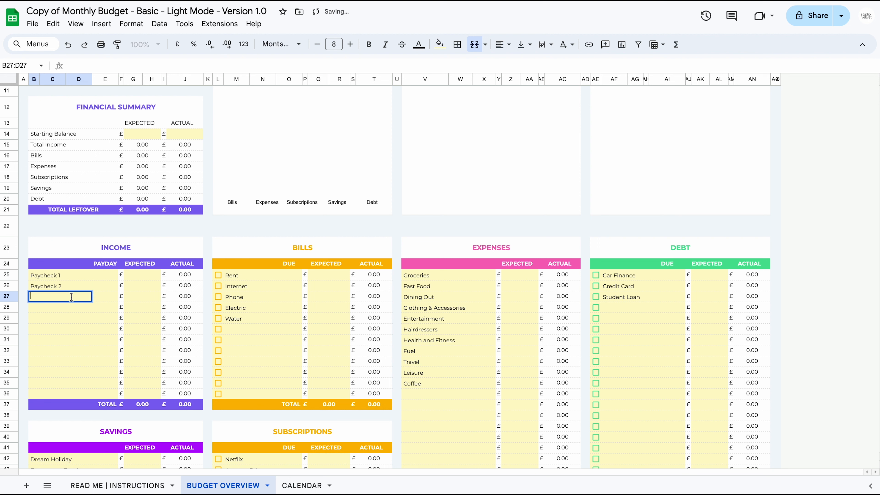
{"action": "type", "text": " Hustle"}
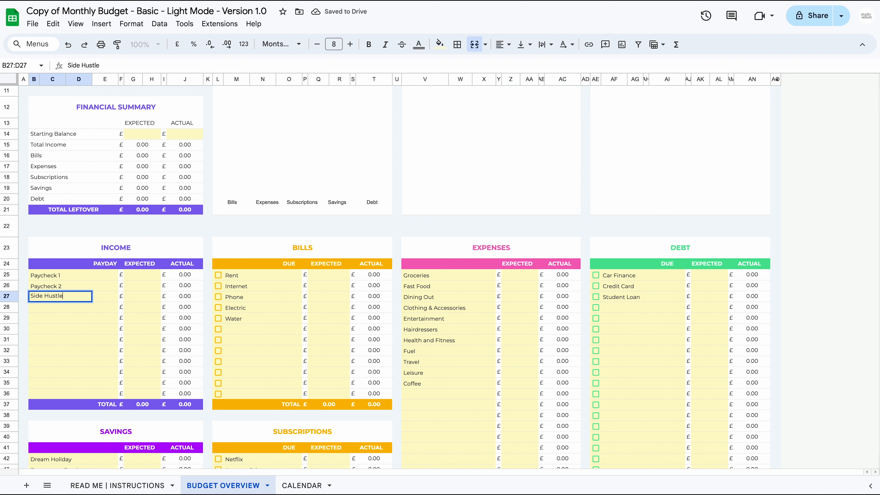
{"action": "key", "text": "Return"}
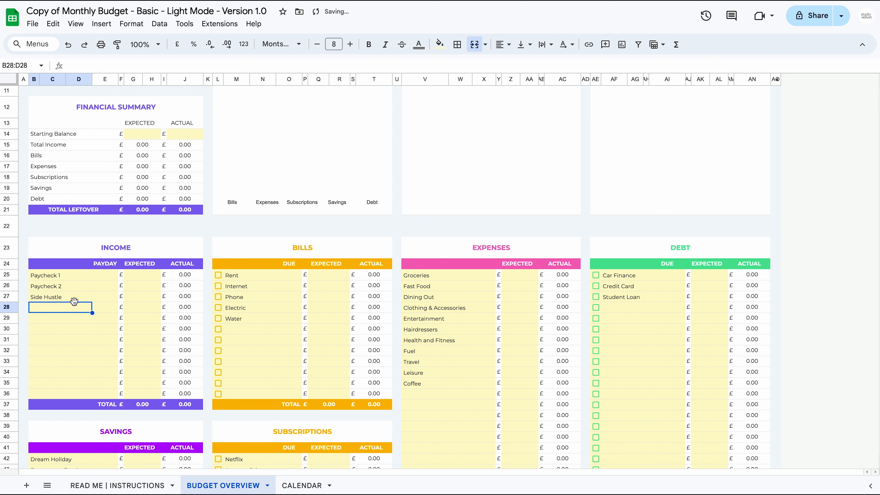
- Clear the sample entries Rent, Internet, Phone, Electric and Water from the Bills list
{"action": "left_click_drag", "start_coordinate": [76, 308], "coordinate": [75, 393]}
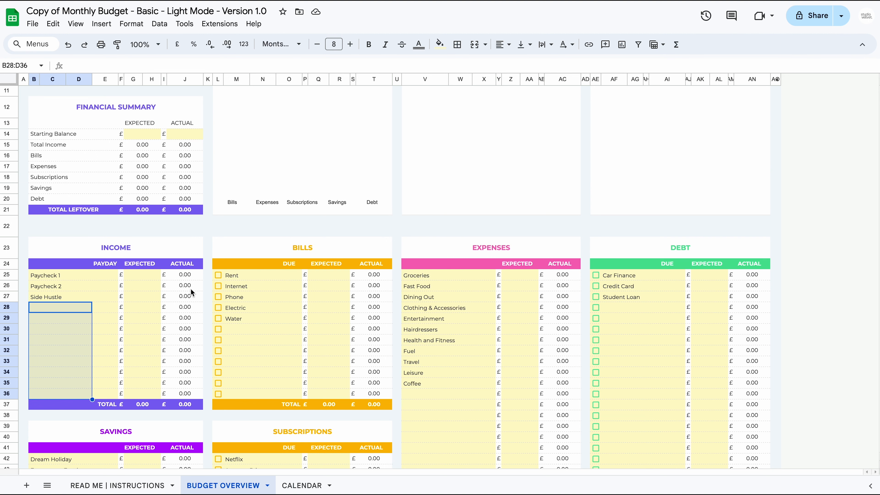
{"action": "scroll", "coordinate": [191, 288], "scroll_direction": "down", "scroll_amount": 1}
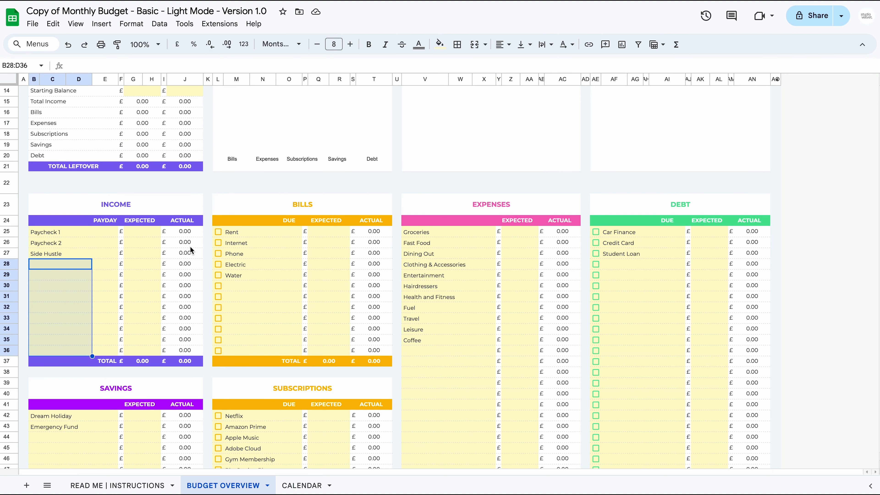
{"action": "left_click", "coordinate": [164, 208]}
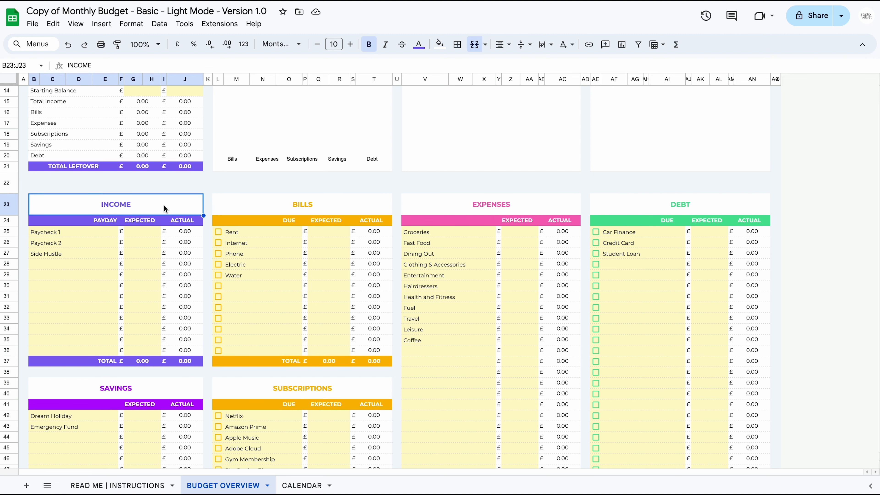
{"action": "left_click", "coordinate": [329, 204]}
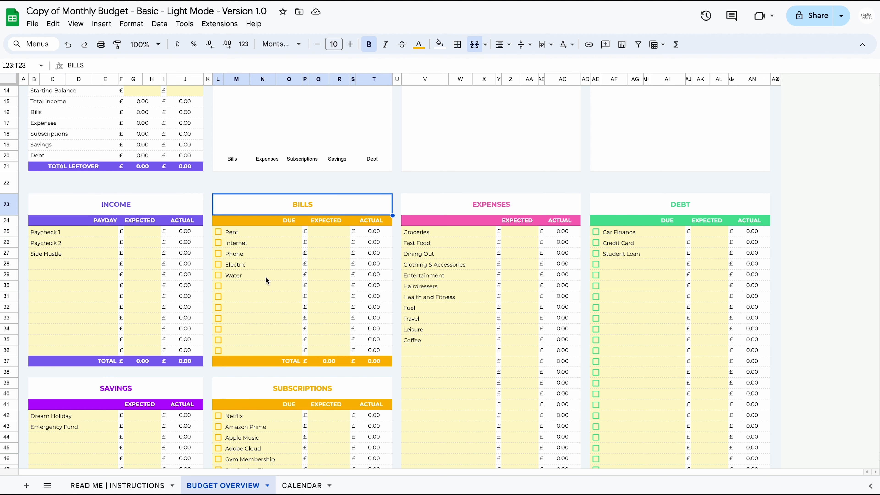
{"action": "left_click_drag", "start_coordinate": [267, 286], "coordinate": [268, 349]}
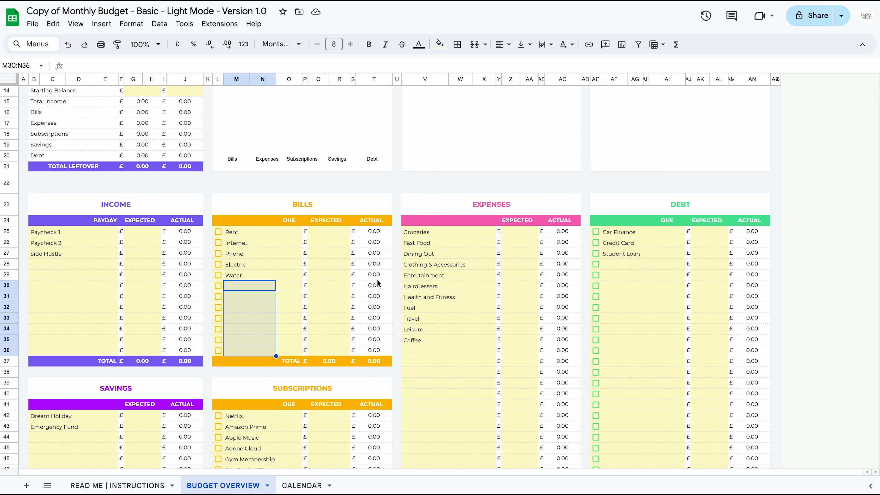
{"action": "left_click", "coordinate": [261, 232]}
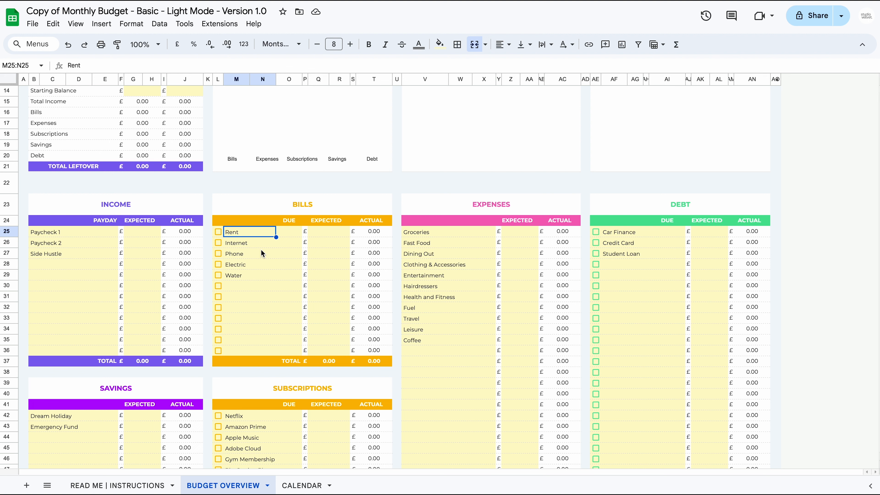
{"action": "key", "text": "Delete"}
{"action": "left_click_drag", "start_coordinate": [251, 239], "coordinate": [250, 277]}
{"action": "key", "text": "Delete"}
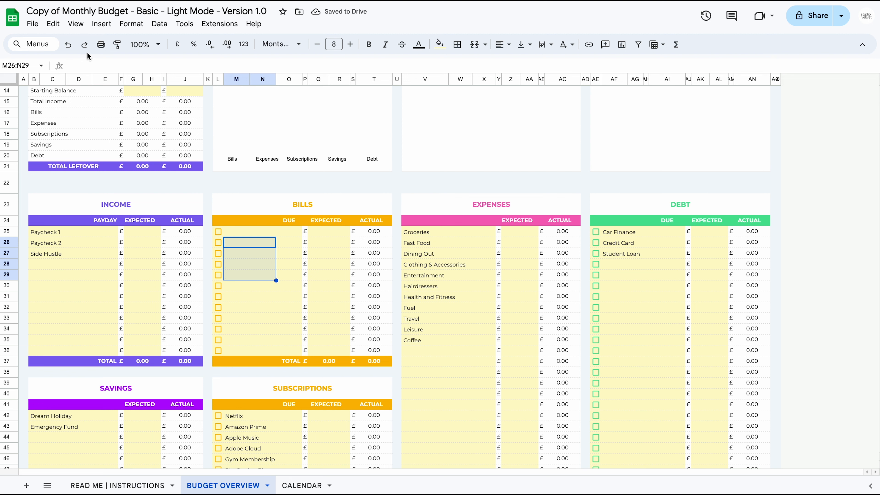
- Undo the last two deletions in the Bills list
{"action": "left_click", "coordinate": [53, 24]}
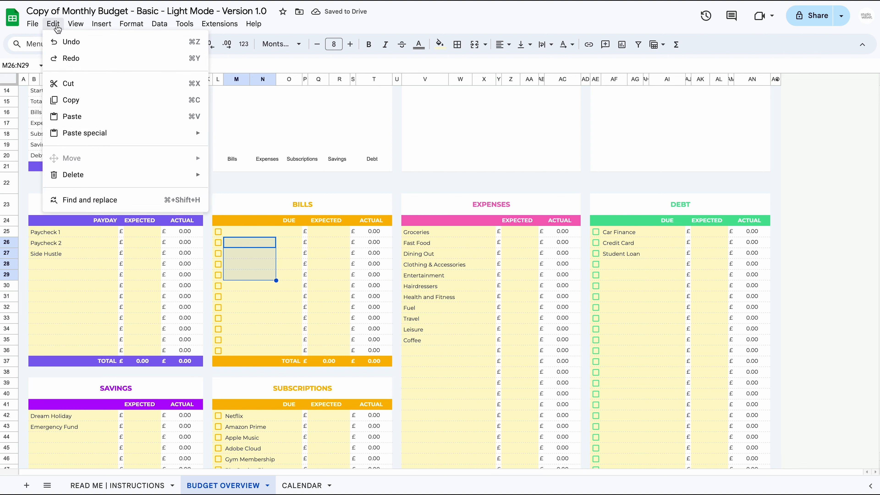
{"action": "left_click", "coordinate": [58, 43]}
{"action": "left_click", "coordinate": [53, 24]}
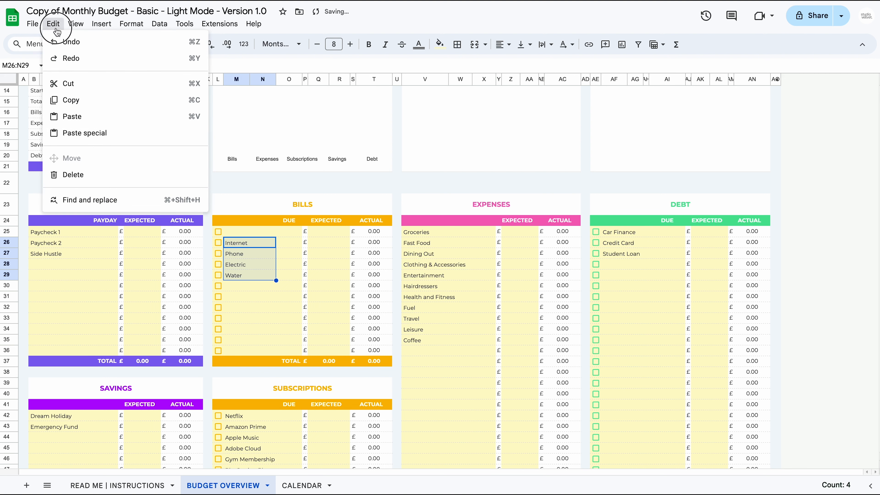
{"action": "left_click", "coordinate": [58, 42]}
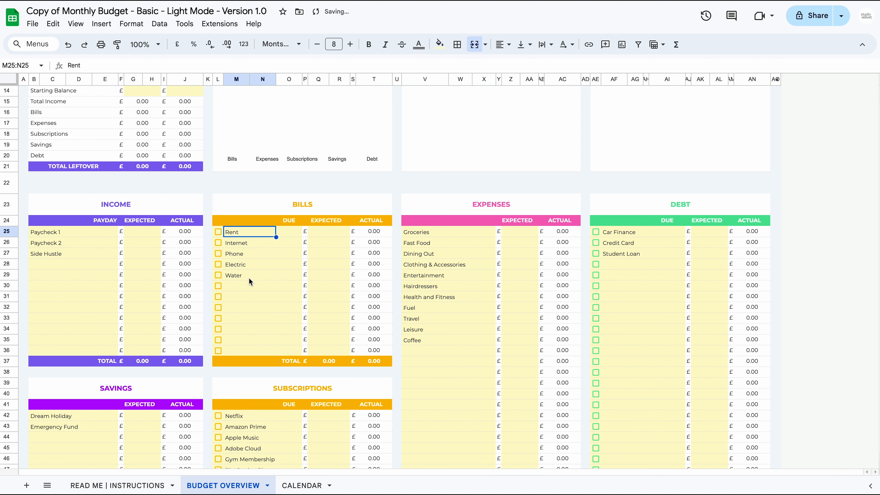
- Add Gas and Property Tax to the Bills list in the two empty rows below Water
{"action": "double_click", "coordinate": [248, 285]}
{"action": "type", "text": "Gas"}
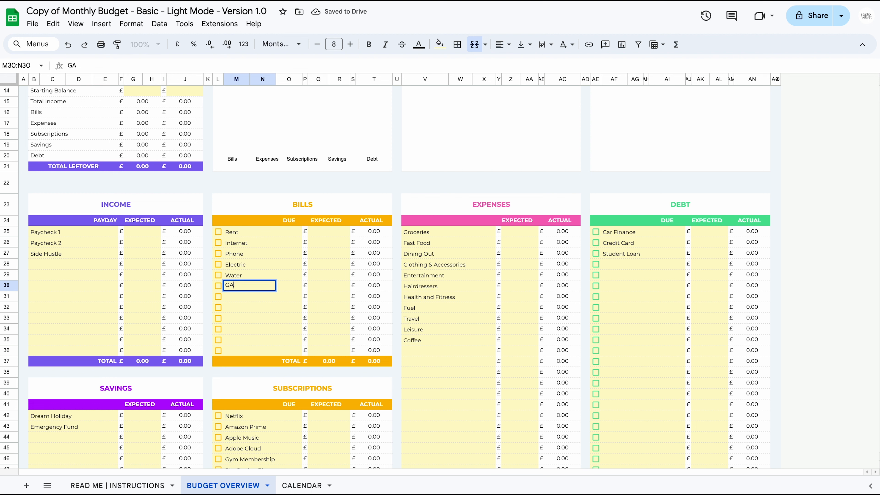
{"action": "key", "text": "Return"}
{"action": "type", "text": "Prope"}
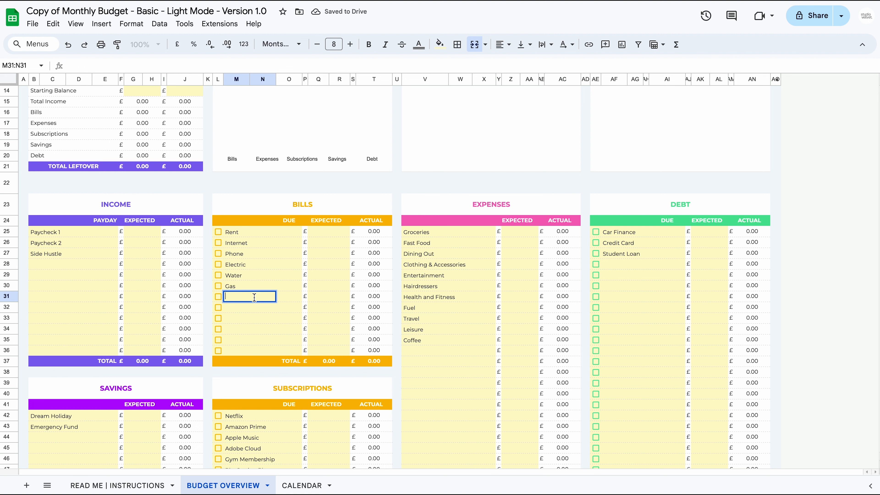
{"action": "type", "text": "rty Tax"}
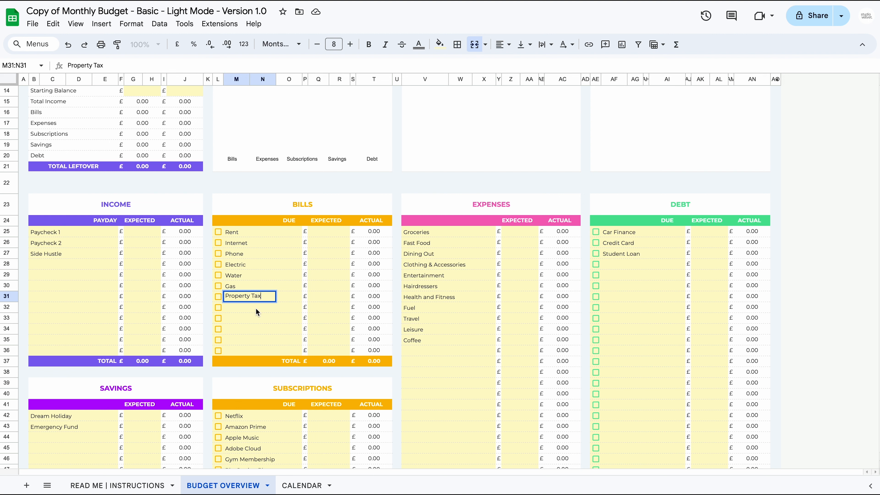
{"action": "left_click", "coordinate": [256, 310]}
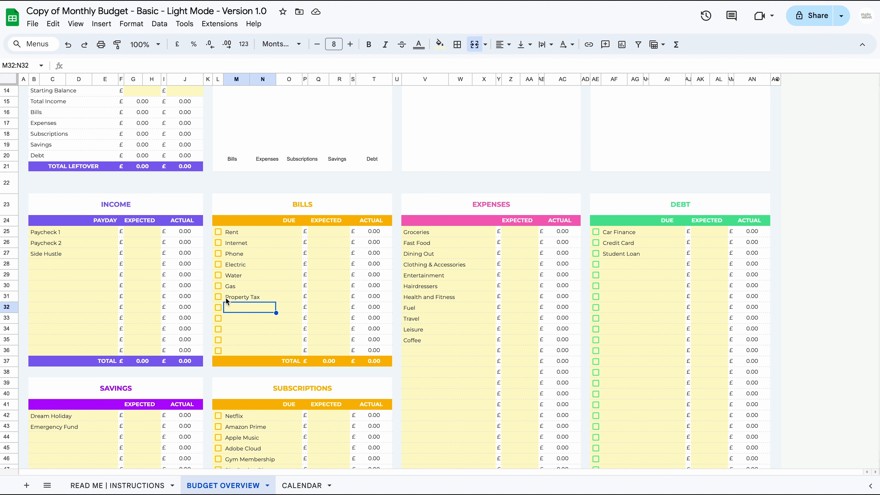
{"action": "left_click_drag", "start_coordinate": [105, 220], "coordinate": [109, 259]}
{"action": "left_click_drag", "start_coordinate": [289, 221], "coordinate": [288, 231]}
{"action": "left_click_drag", "start_coordinate": [104, 231], "coordinate": [101, 352]}
{"action": "left_click_drag", "start_coordinate": [289, 232], "coordinate": [291, 344]}
- Set the payday of Paycheck 1 to 01/01/2024 and of Paycheck 2 to 08/01/2024
{"action": "double_click", "coordinate": [106, 232]}
{"action": "left_click", "coordinate": [69, 274]}
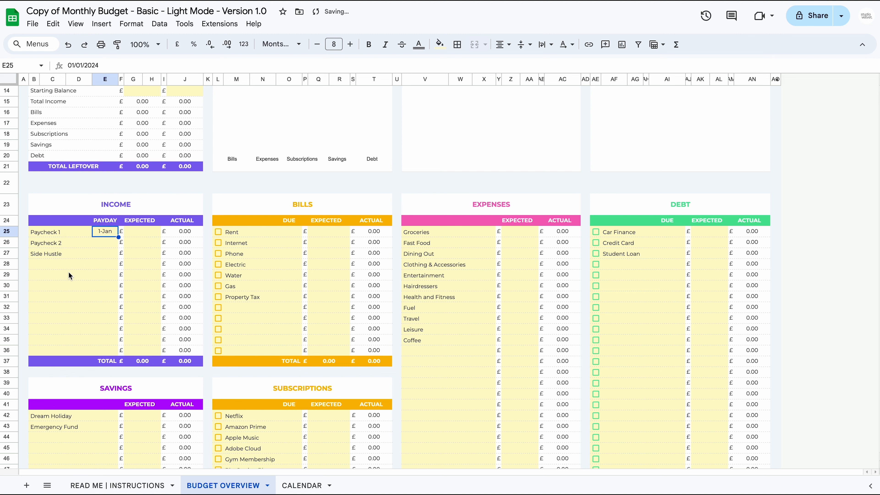
{"action": "double_click", "coordinate": [102, 243]}
{"action": "left_click", "coordinate": [71, 294]}
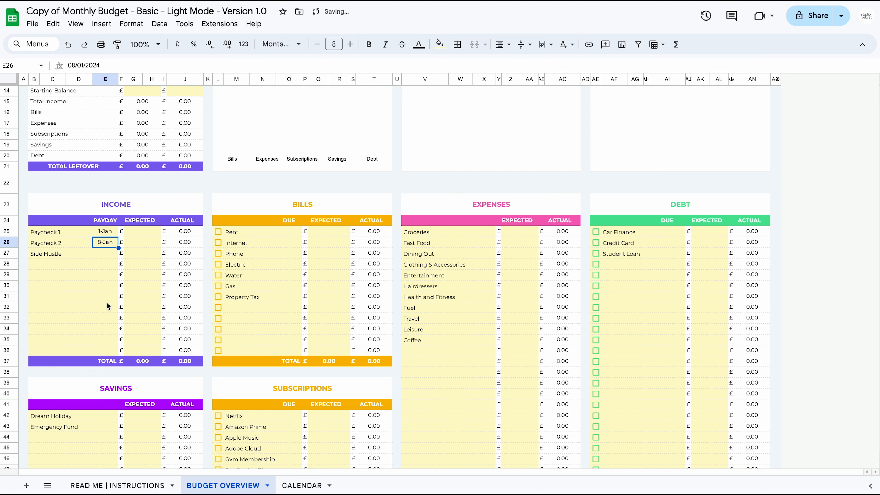
- Set the due date of the Rent bill to 01/01/2024 and of the Car Finance debt to 31/01/2024
{"action": "double_click", "coordinate": [290, 235]}
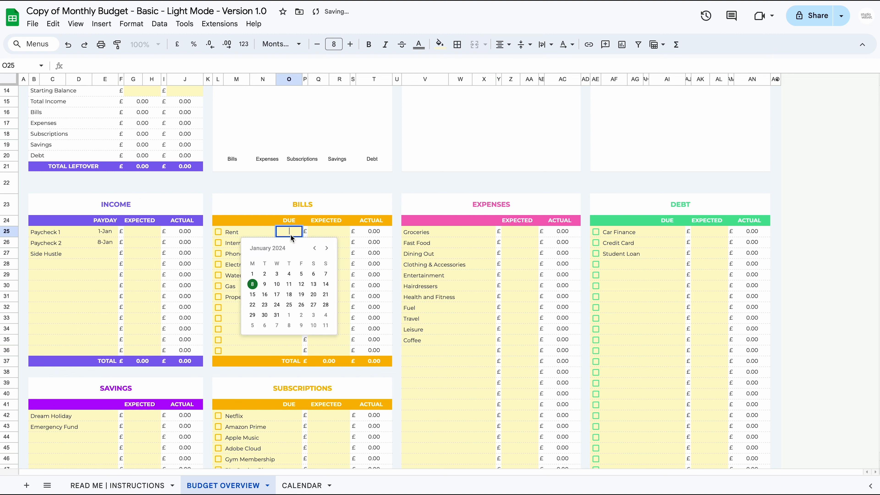
{"action": "left_click", "coordinate": [256, 280]}
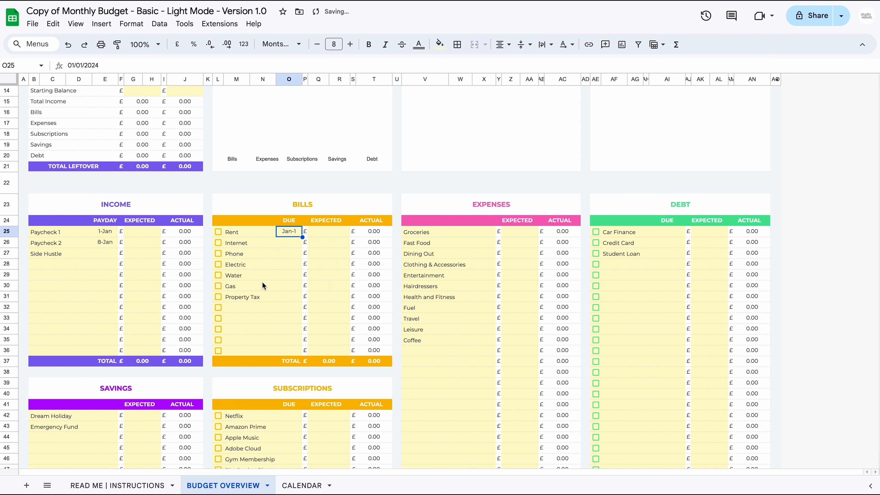
{"action": "double_click", "coordinate": [664, 233]}
{"action": "left_click", "coordinate": [630, 273]}
{"action": "double_click", "coordinate": [670, 230]}
{"action": "left_click", "coordinate": [656, 313]}
- Set the due date of the Netflix subscription to 01/01/2024
{"action": "scroll", "coordinate": [659, 305], "scroll_direction": "down", "scroll_amount": 4}
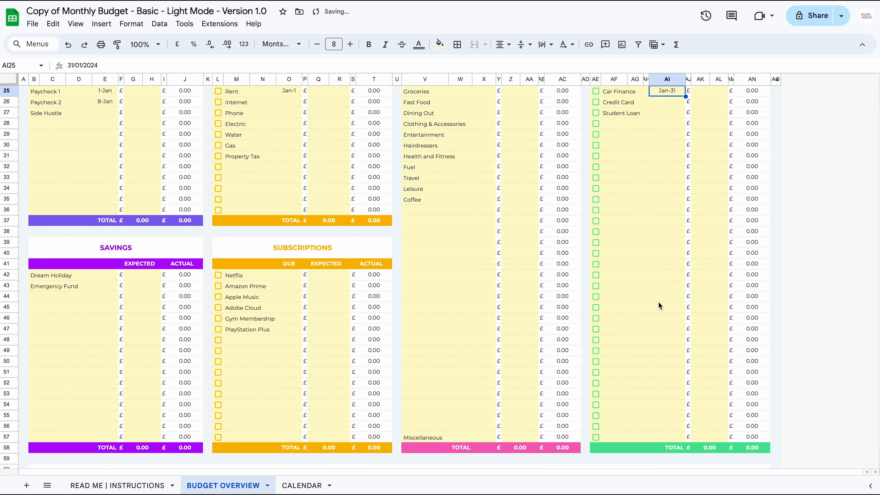
{"action": "double_click", "coordinate": [288, 264]}
{"action": "left_click", "coordinate": [253, 307]}
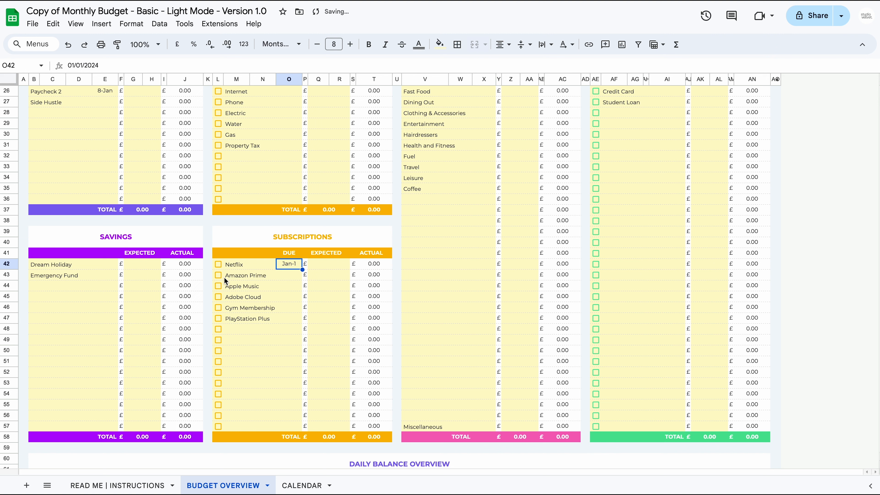
- Tick off the Netflix subscription, the Car Finance debt and the Rent bill
{"action": "left_click", "coordinate": [218, 264]}
{"action": "scroll", "coordinate": [310, 338], "scroll_direction": "up", "scroll_amount": 2}
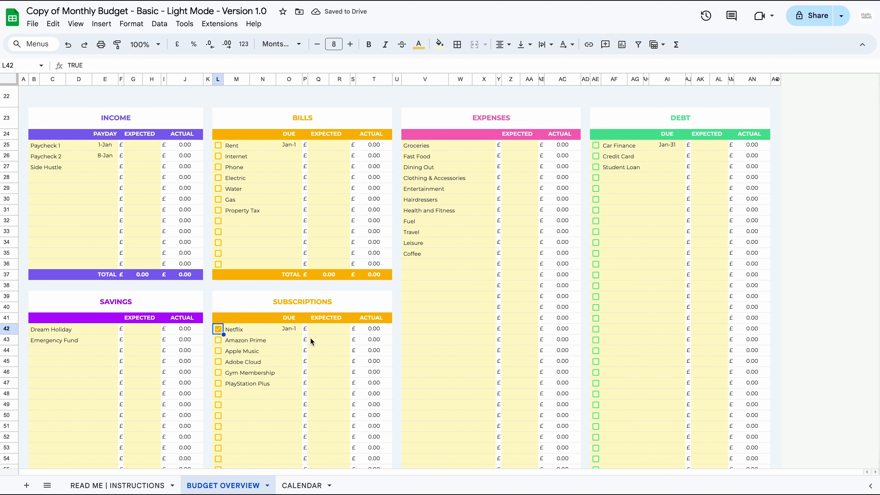
{"action": "left_click", "coordinate": [595, 147]}
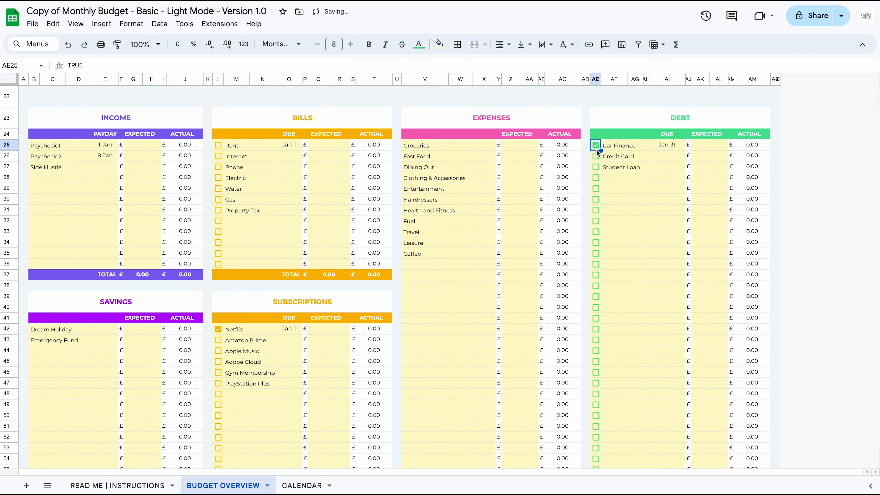
{"action": "left_click", "coordinate": [219, 147]}
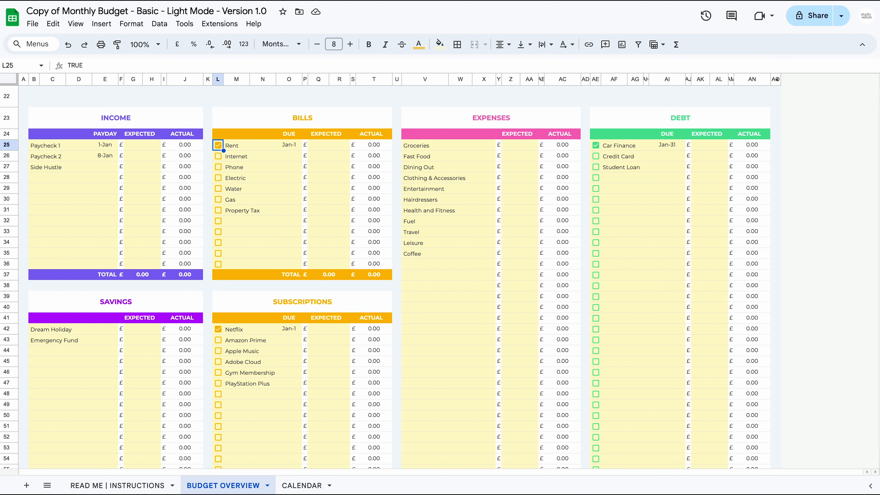
- Enter expected income of 1800 for Paycheck 1, 0 for Paycheck 2 and 80 for Side Hustle
{"action": "left_click", "coordinate": [152, 135]}
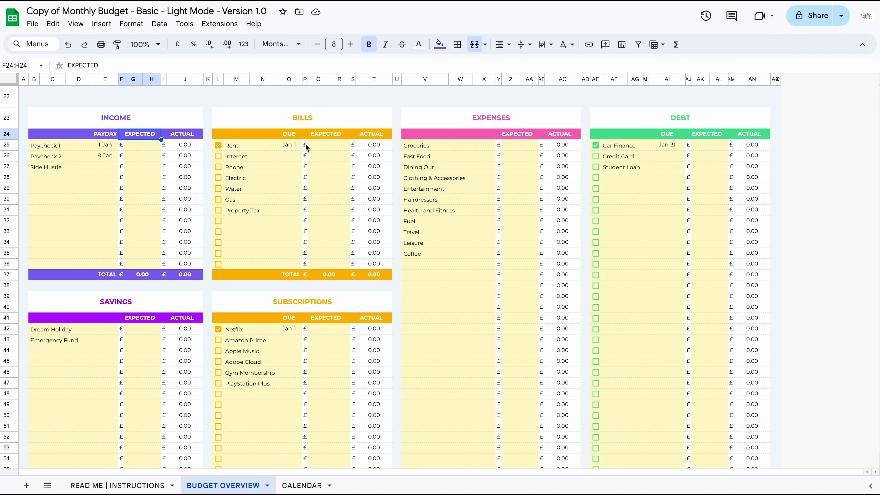
{"action": "left_click", "coordinate": [152, 144]}
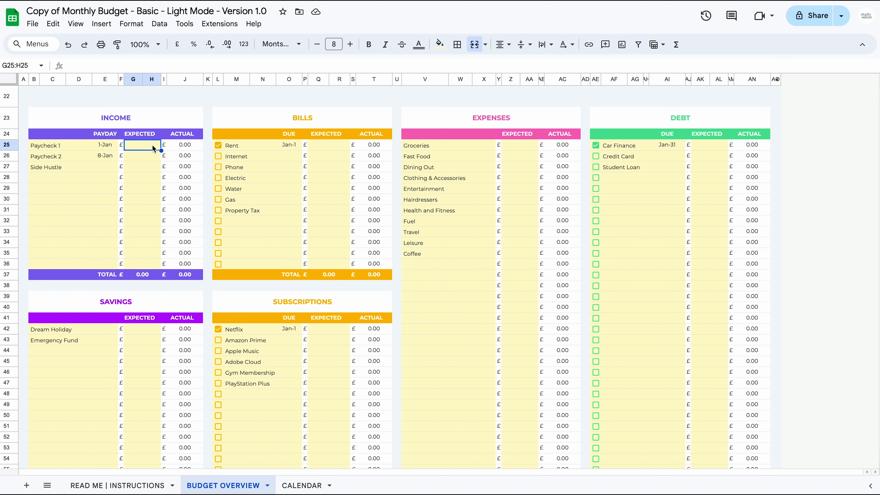
{"action": "type", "text": "1800"}
{"action": "left_click", "coordinate": [150, 167]}
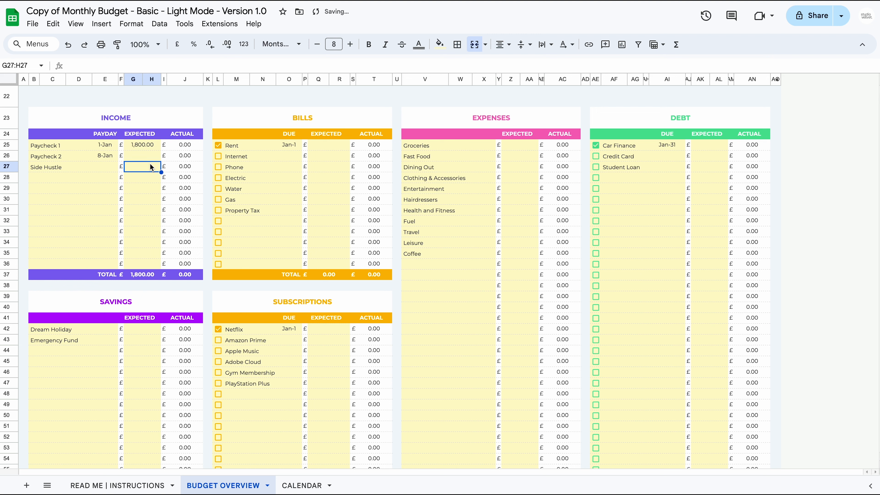
{"action": "left_click", "coordinate": [153, 157]}
{"action": "type", "text": "0"}
{"action": "left_click", "coordinate": [152, 169]}
{"action": "type", "text": "80"}
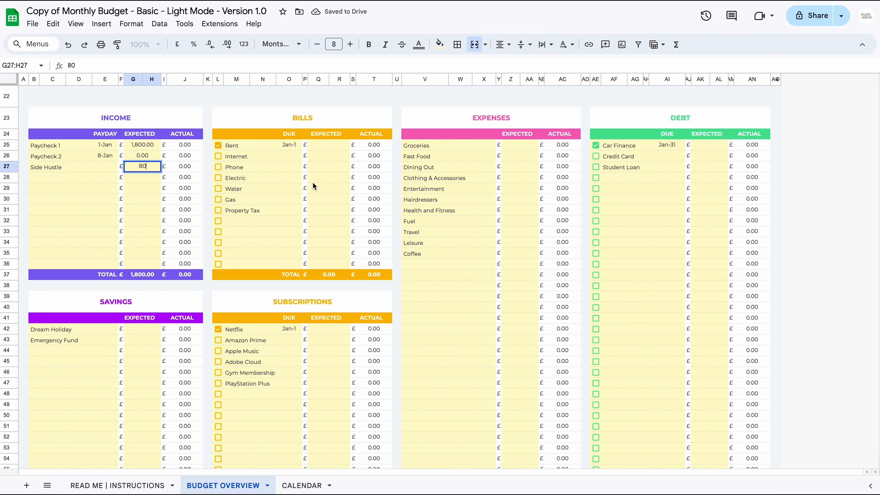
- Enter expected bills of 500 for Rent, 50 for Internet, 30 for Phone, 120 for Electric and 40 for Water
{"action": "left_click", "coordinate": [318, 144]}
{"action": "type", "text": "500"}
{"action": "left_click", "coordinate": [321, 156]}
{"action": "type", "text": "50"}
{"action": "left_click", "coordinate": [321, 167]}
{"action": "type", "text": "30"}
{"action": "left_click", "coordinate": [324, 175]}
{"action": "type", "text": "120"}
{"action": "key", "text": "Return"}
{"action": "type", "text": "40"}
- Enter the expected expenses from Groceries down to Coffee as 200, 40, 100, 100, 50, 28, 0, 80, 150, 100 and 30
{"action": "left_click", "coordinate": [519, 148]}
{"action": "type", "text": "200"}
{"action": "key", "text": "Return"}
{"action": "type", "text": "40"}
{"action": "key", "text": "Return"}
{"action": "type", "text": "1000"}
{"action": "key", "text": "Return"}
{"action": "type", "text": "80"}
{"action": "key", "text": "Return"}
{"action": "type", "text": "150"}
{"action": "key", "text": "Return"}
{"action": "type", "text": "100"}
{"action": "key", "text": "Return"}
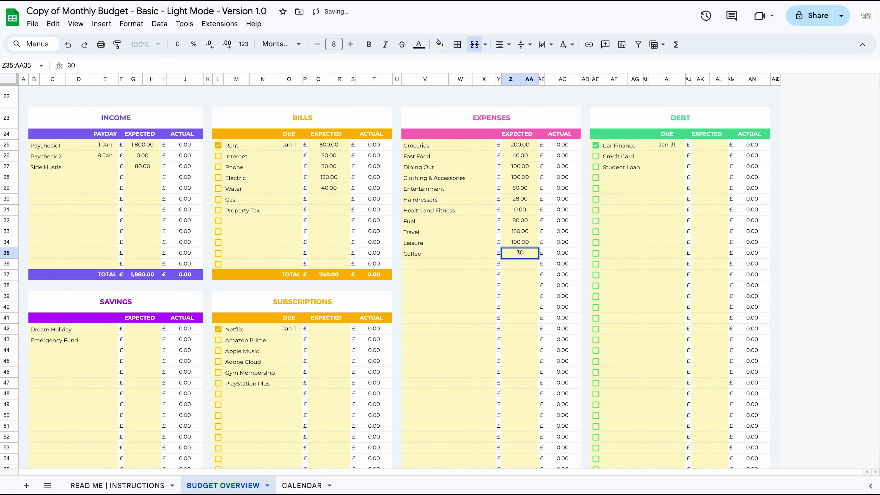
- Set the expected Car Finance debt to 200 and the others to 0, and expected savings to 100 for Dream Holiday and 200 for Emergency Fund
{"action": "type", "text": "00"}
{"action": "key", "text": "Return"}
{"action": "type", "text": "200"}
- Enter the expected subscription costs from Netflix down to PlayStation Plus as 15, 9, 10, 50, 30 and 25
{"action": "left_click", "coordinate": [329, 275]}
{"action": "type", "text": "15"}
{"action": "key", "text": "Return"}
{"action": "type", "text": "9"}
{"action": "key", "text": "Return"}
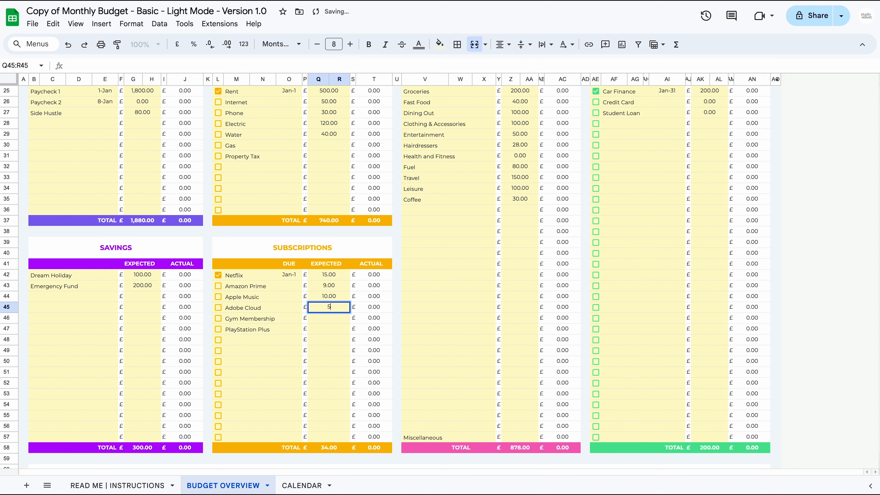
- Turn off the highlighting of editable fields in the budget overview
{"action": "scroll", "coordinate": [787, 280], "scroll_direction": "up", "scroll_amount": 2}
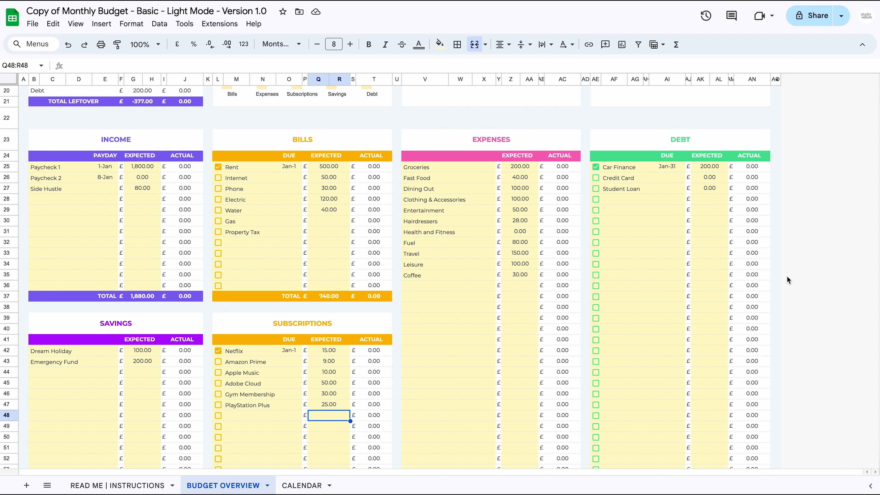
{"action": "scroll", "coordinate": [334, 358], "scroll_direction": "up", "scroll_amount": 6}
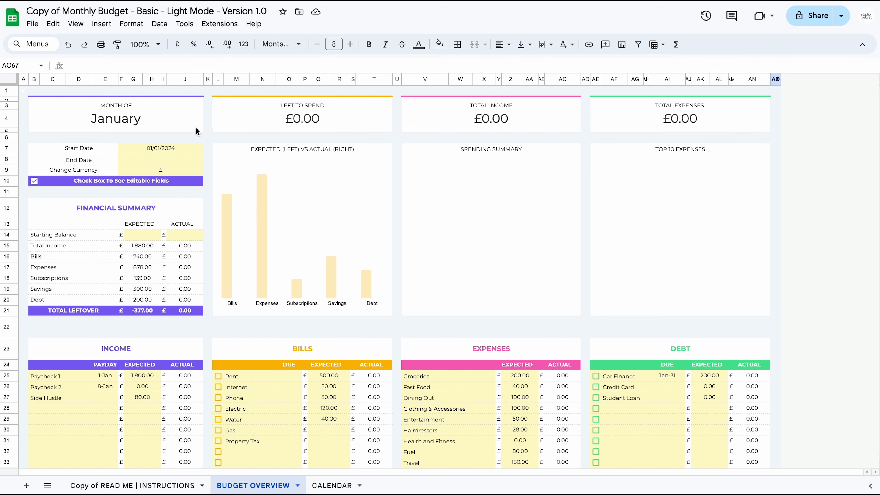
{"action": "scroll", "coordinate": [211, 207], "scroll_direction": "down", "scroll_amount": 5}
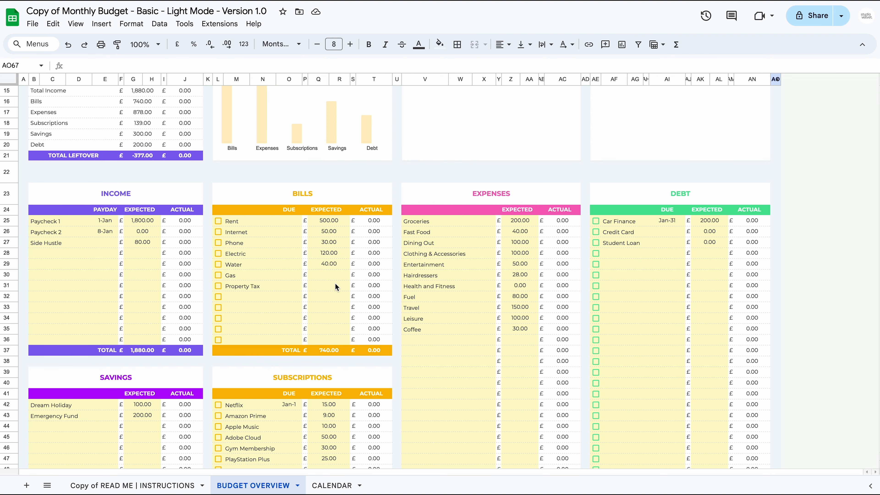
{"action": "scroll", "coordinate": [511, 335], "scroll_direction": "up", "scroll_amount": 5}
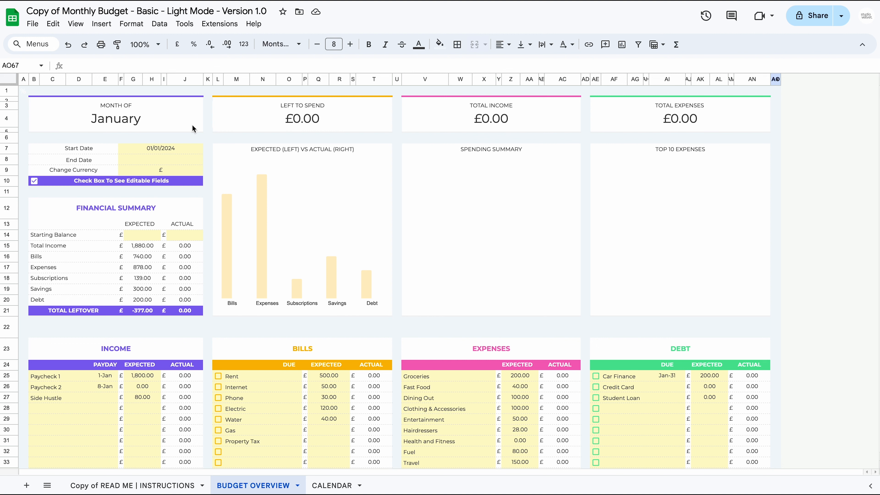
{"action": "left_click", "coordinate": [34, 181]}
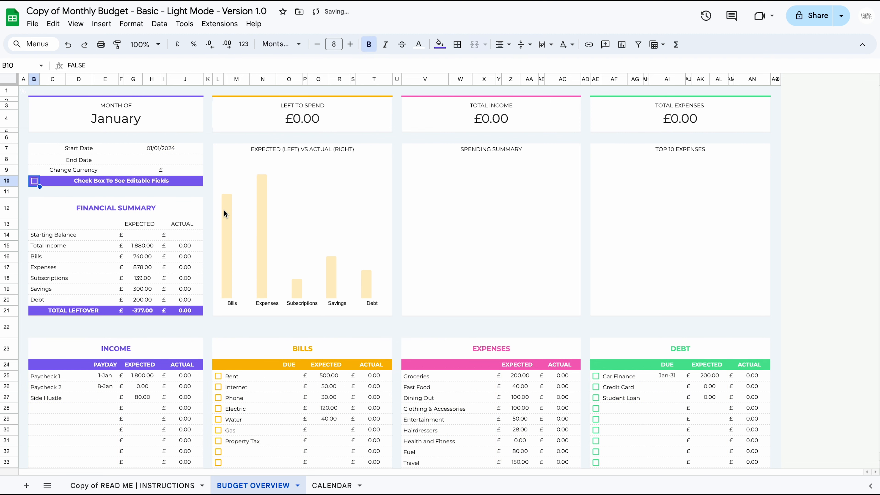
- Delete the sheet Copy of READ ME | INSTRUCTIONS from the spreadsheet
{"action": "left_click", "coordinate": [177, 486]}
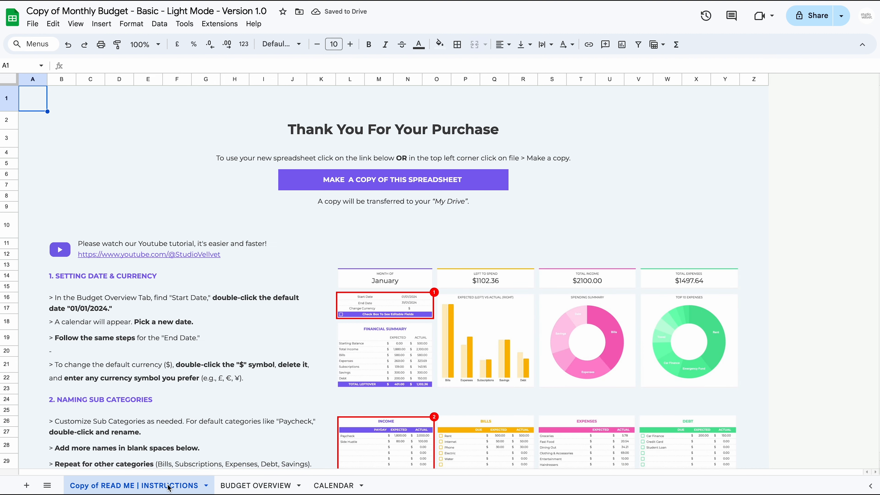
{"action": "left_click", "coordinate": [206, 485]}
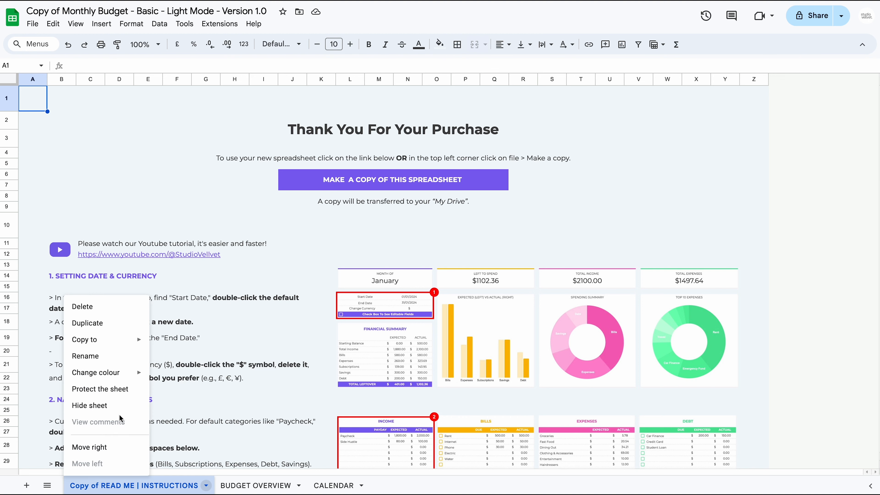
{"action": "left_click", "coordinate": [115, 312]}
{"action": "left_click", "coordinate": [554, 271]}
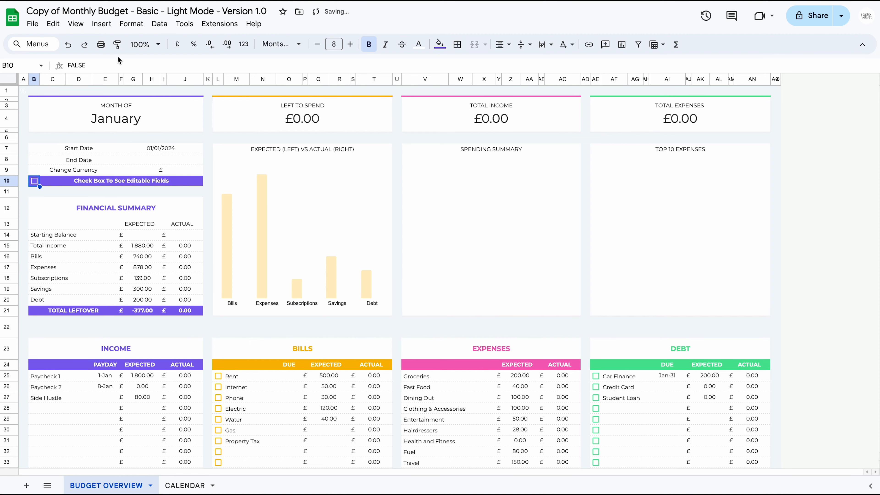
- Rename the spreadsheet to Default Monthly Budget - Basic - Light Mode - Version 1.0
{"action": "left_click", "coordinate": [76, 11]}
{"action": "left_click_drag", "start_coordinate": [61, 11], "coordinate": [22, 11]}
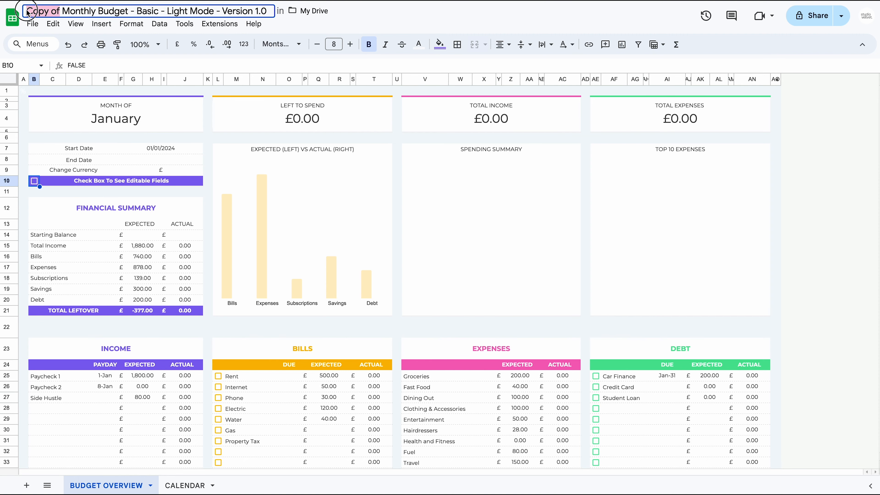
{"action": "type", "text": "Defualt"}
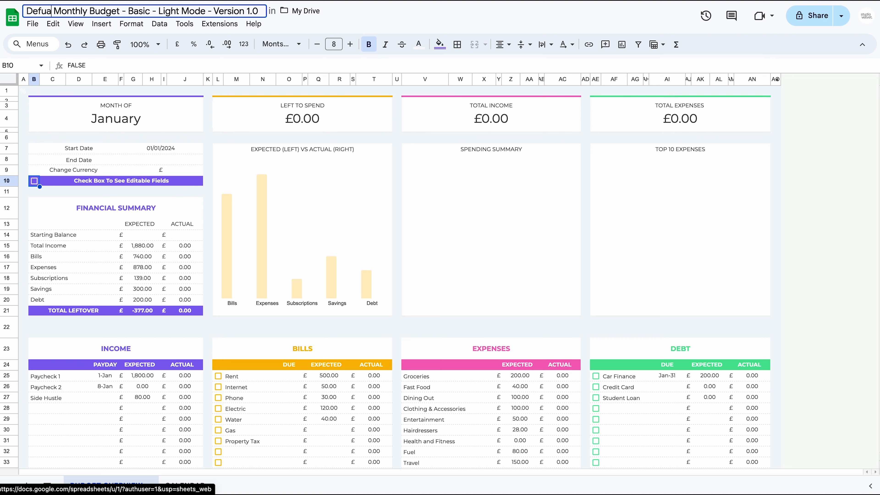
{"action": "key", "text": "Return"}
{"action": "left_click", "coordinate": [51, 12]}
{"action": "key", "text": "BackSpace"}
{"action": "key", "text": "BackSpace"}
{"action": "type", "text": "au"}
- Start a copy of the spreadsheet, replacing "Copy of Default" in its name with "Week 1"
{"action": "left_click", "coordinate": [32, 25]}
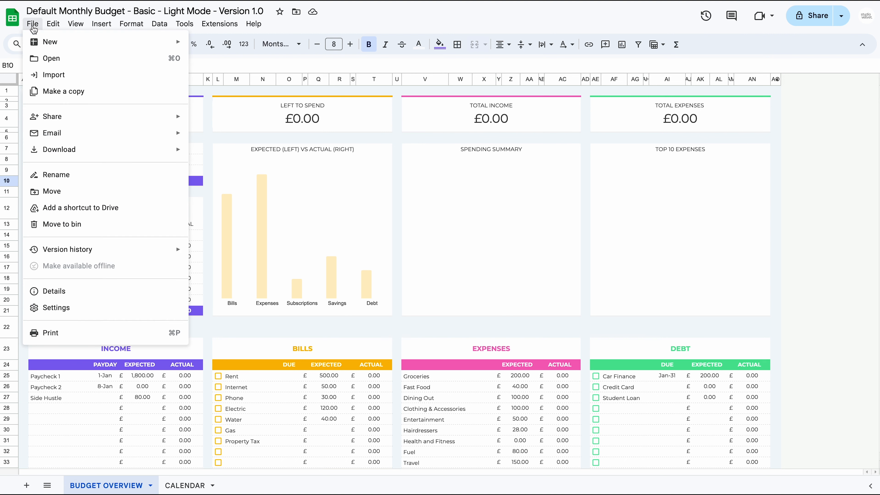
{"action": "left_click", "coordinate": [46, 92]}
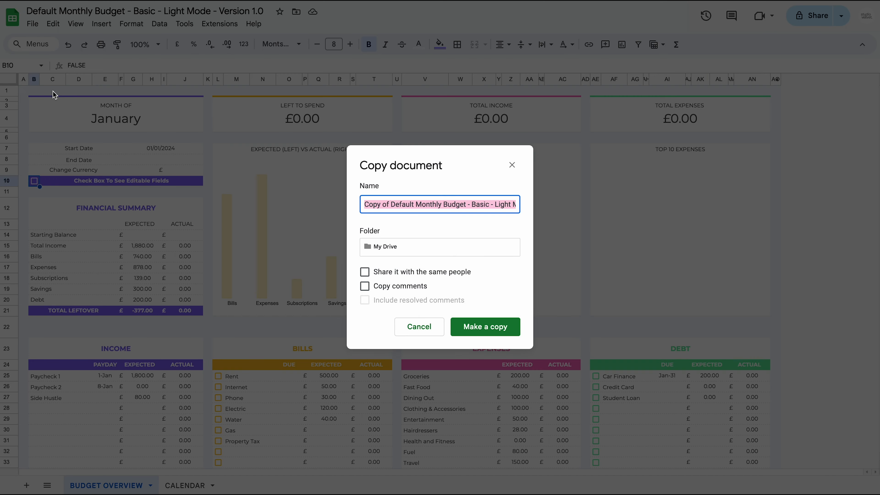
{"action": "left_click", "coordinate": [423, 205]}
{"action": "left_click_drag", "start_coordinate": [414, 205], "coordinate": [356, 212]}
{"action": "left_click", "coordinate": [423, 205]}
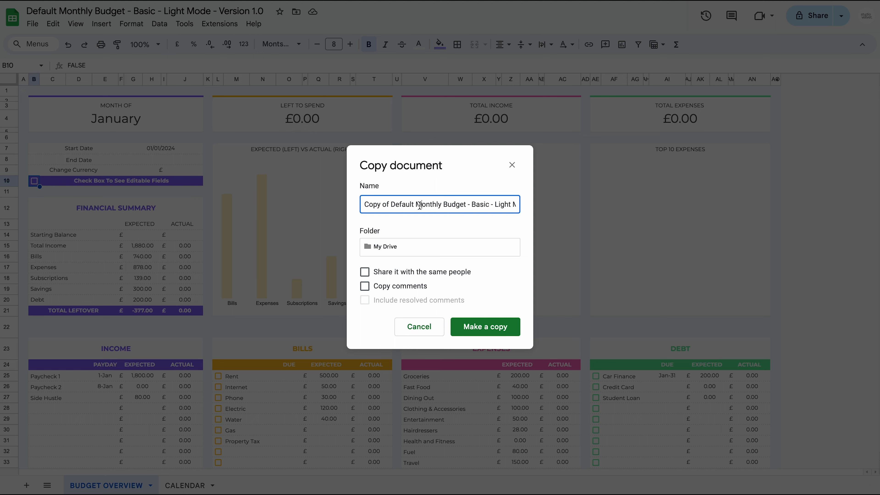
{"action": "left_click_drag", "start_coordinate": [414, 205], "coordinate": [356, 212]}
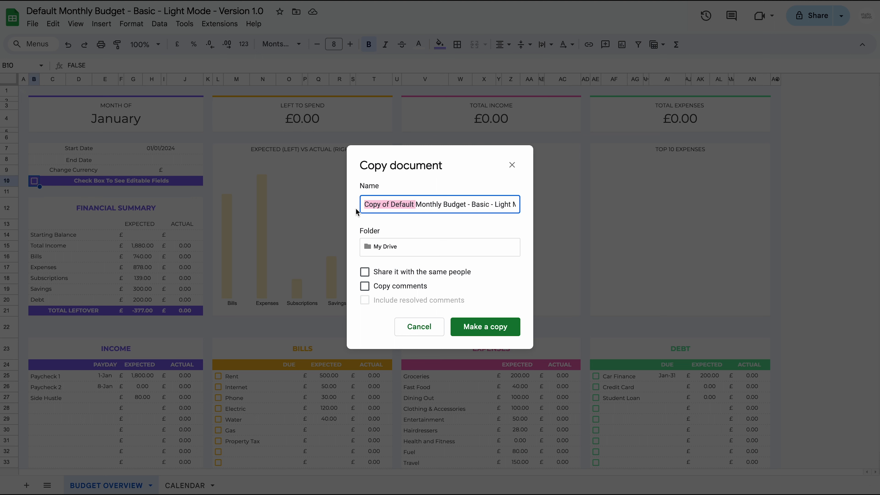
{"action": "left_click", "coordinate": [419, 204]}
{"action": "left_click_drag", "start_coordinate": [416, 205], "coordinate": [356, 211]}
{"action": "left_click", "coordinate": [420, 204]}
{"action": "left_click_drag", "start_coordinate": [415, 204], "coordinate": [356, 211]}
{"action": "type", "text": "Week 1"}
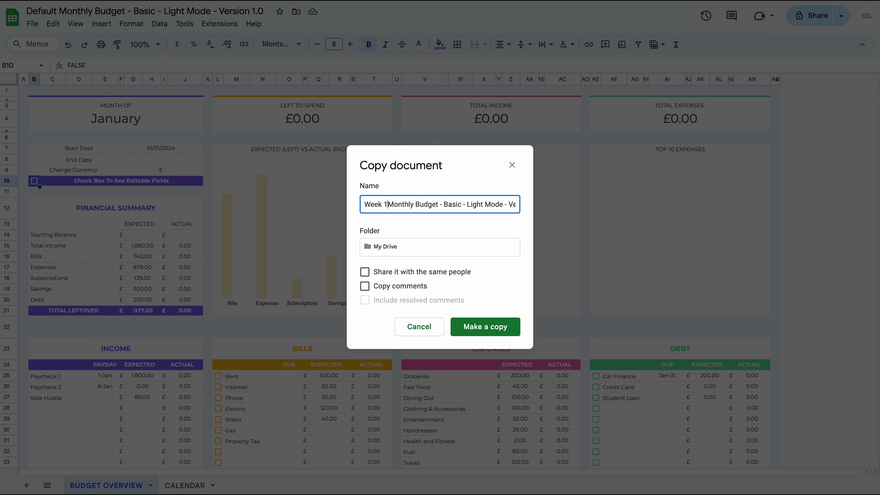
- Name the copy January Monthly Budget - Basic - Light Mode - Version 1.0 and create it without sharing or comments
{"action": "key", "text": "BackSpace"}
{"action": "key", "text": "BackSpace"}
{"action": "type", "text": "2"}
{"action": "key", "text": "BackSpace"}
{"action": "key", "text": "BackSpace"}
{"action": "key", "text": "BackSpace"}
{"action": "key", "text": "BackSpace"}
{"action": "key", "text": "BackSpace"}
{"action": "key", "text": "BackSpace"}
{"action": "type", "text": "January"}
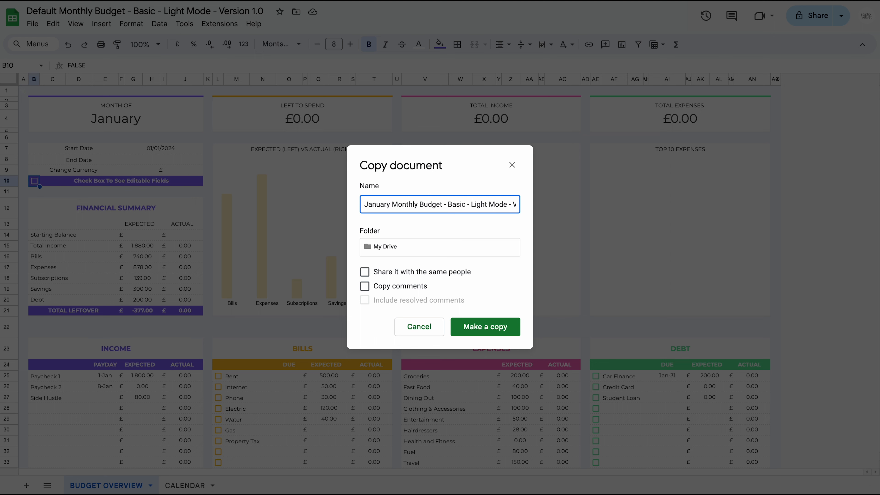
{"action": "left_click", "coordinate": [486, 325]}
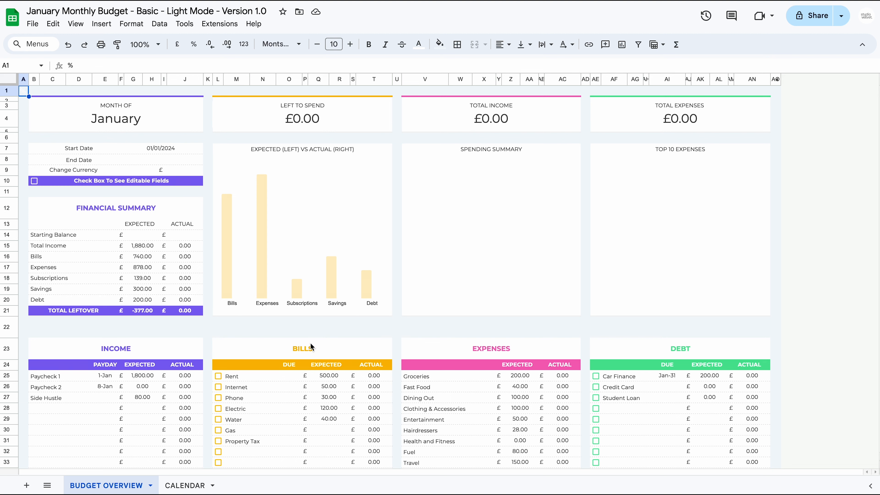
- Rename the BUDGET OVERVIEW sheet of the January budget to JANUARY in capital letters
{"action": "left_click", "coordinate": [150, 486]}
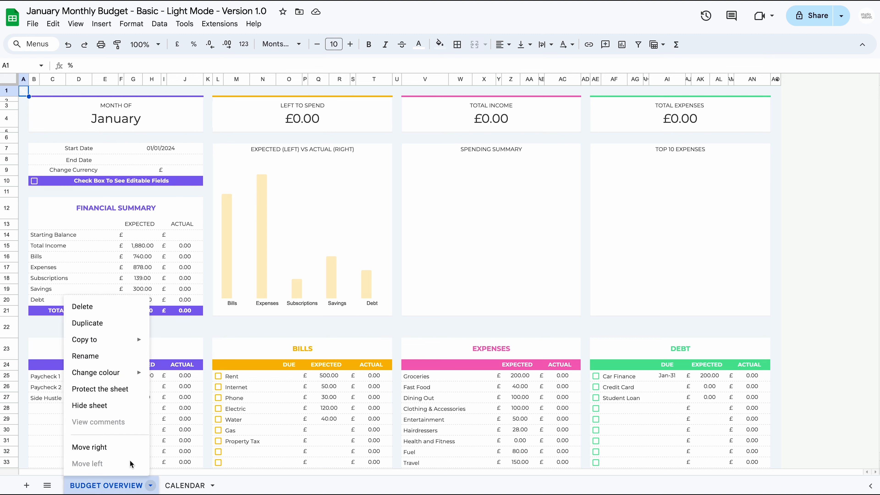
{"action": "left_click", "coordinate": [99, 354]}
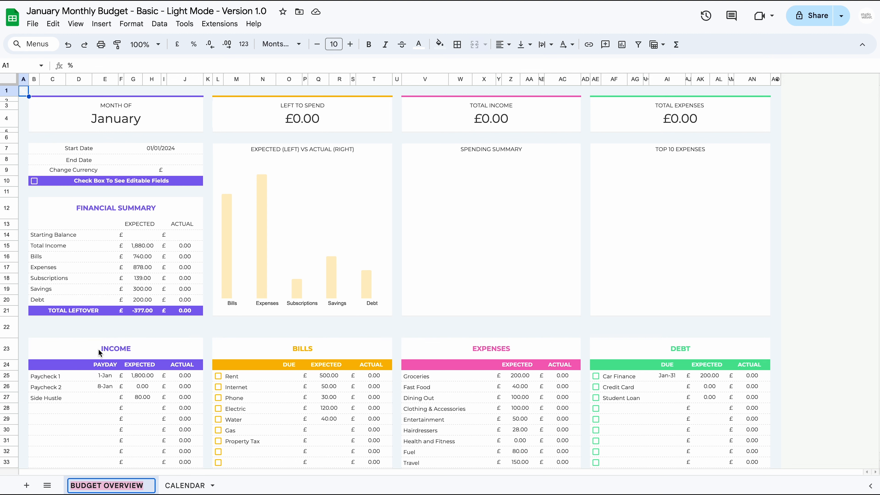
{"action": "type", "text": "January"}
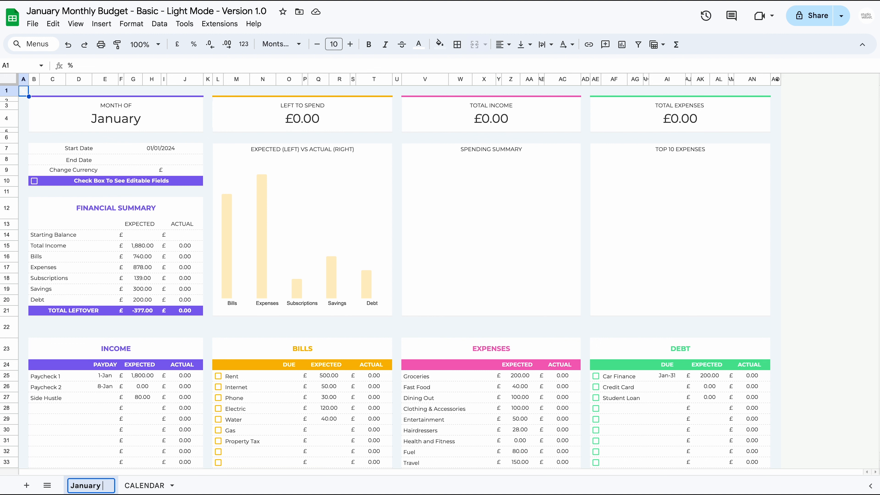
{"action": "key", "text": "BackSpace"}
{"action": "key", "text": "BackSpace"}
{"action": "key", "text": "BackSpace"}
{"action": "key", "text": "BackSpace"}
{"action": "key", "text": "BackSpace"}
{"action": "key", "text": "BackSpace"}
{"action": "key", "text": "BackSpace"}
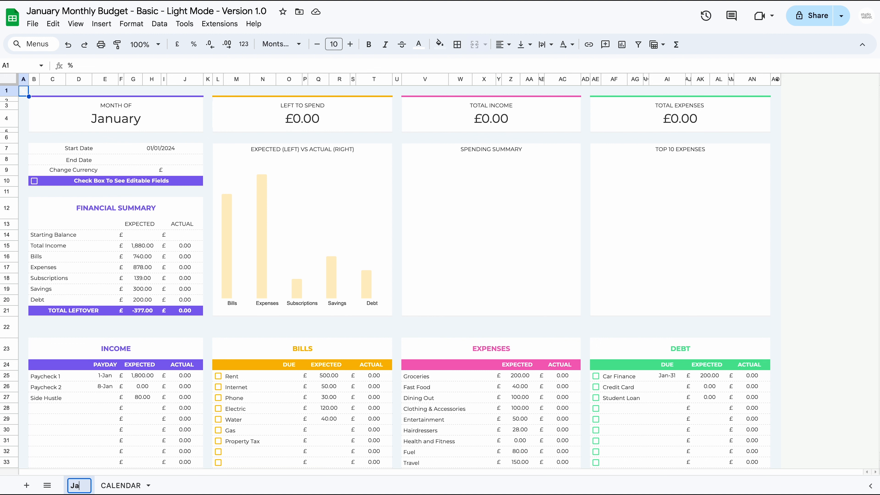
{"action": "type", "text": "JANUARY"}
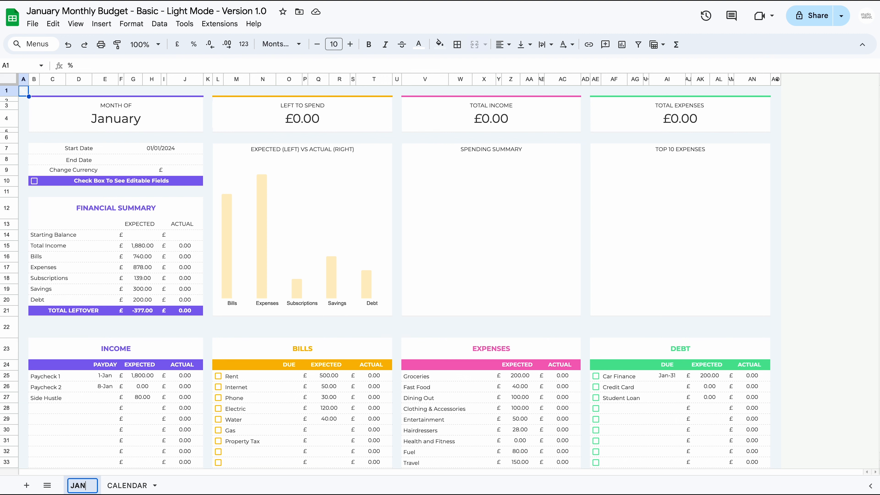
{"action": "key", "text": "Return"}
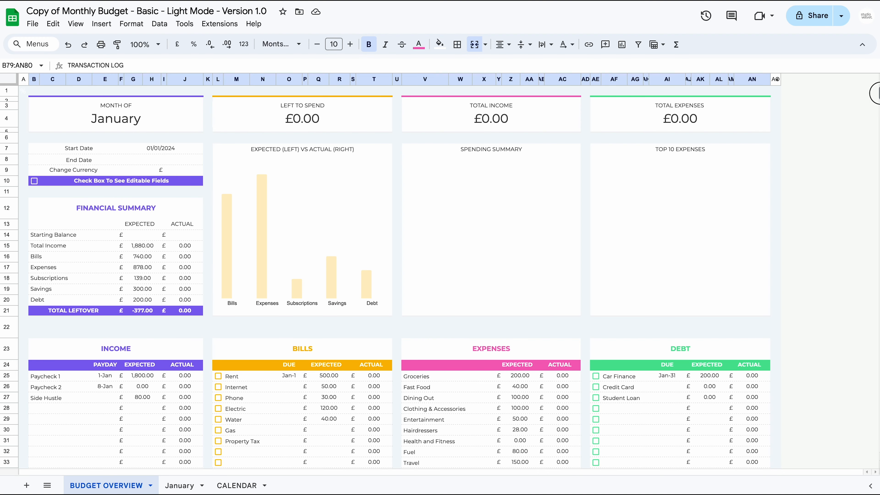
- Enter the date 1 January 2024 and the amount 5.20 in the first transaction log row, row 82
{"action": "scroll", "coordinate": [875, 108], "scroll_direction": "down", "scroll_amount": 15}
{"action": "scroll", "coordinate": [874, 108], "scroll_direction": "down", "scroll_amount": 8}
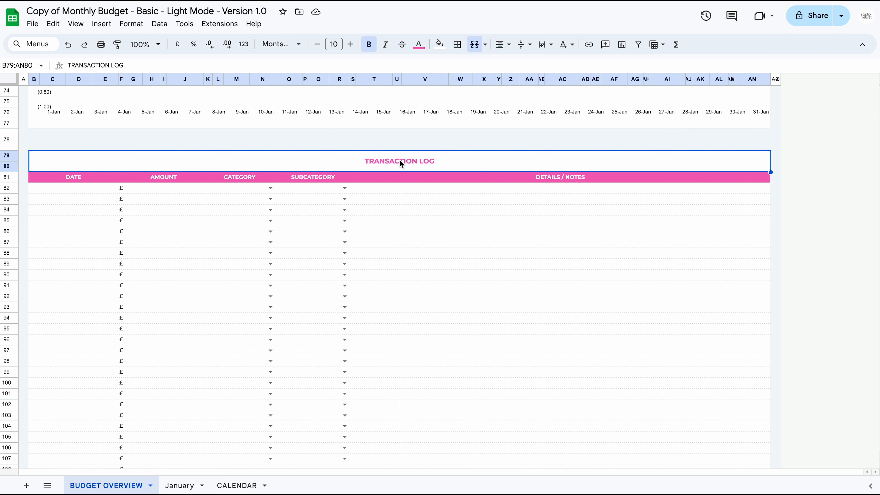
{"action": "left_click", "coordinate": [77, 188]}
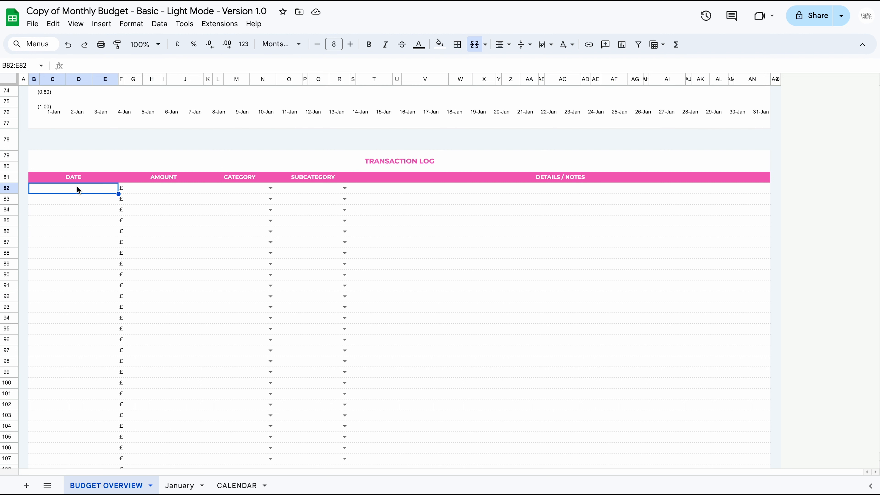
{"action": "double_click", "coordinate": [93, 187]}
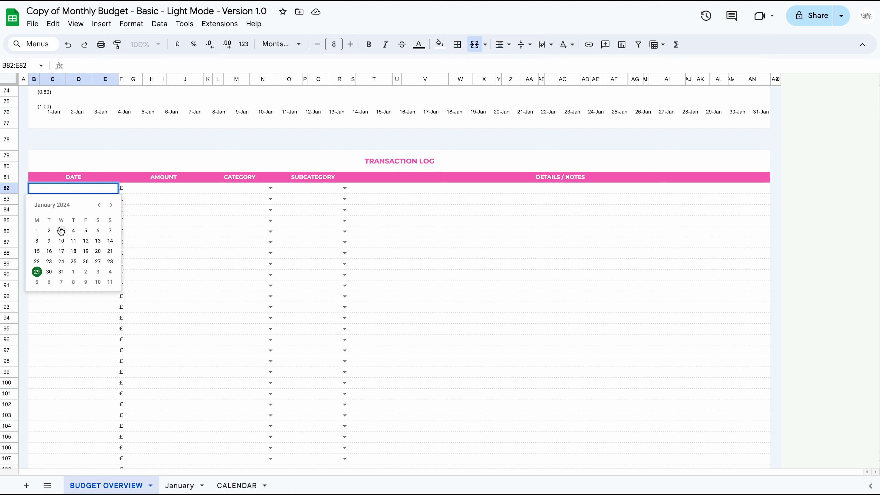
{"action": "left_click", "coordinate": [36, 230]}
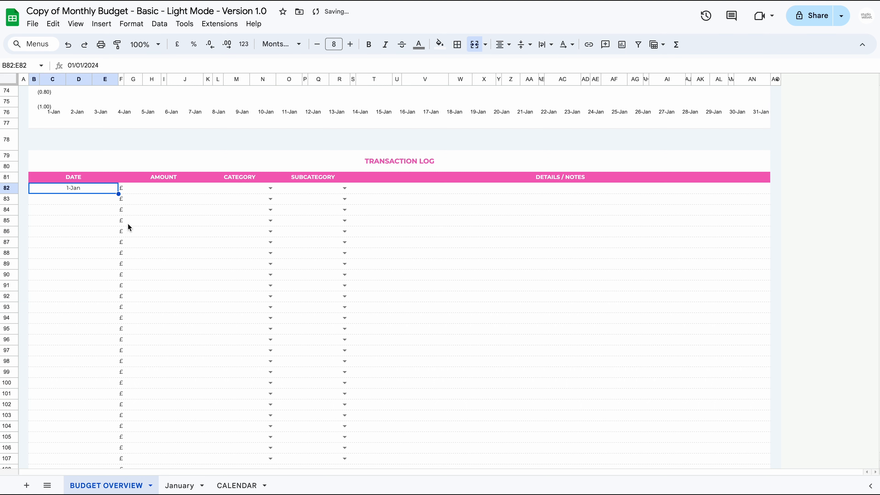
{"action": "double_click", "coordinate": [176, 187]}
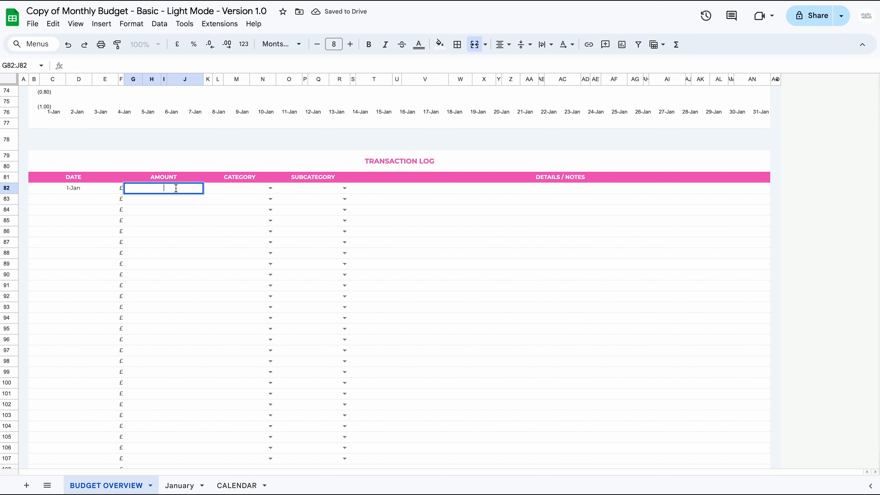
{"action": "type", "text": "5.20"}
{"action": "key", "text": "Return"}
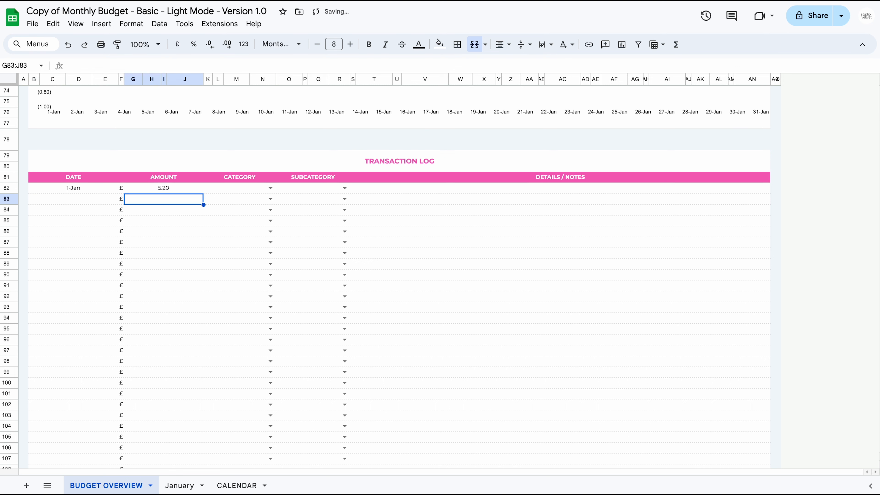
- Assign the 5.20 transaction the category Expenses and the subcategory Coffee
{"action": "left_click", "coordinate": [270, 187]}
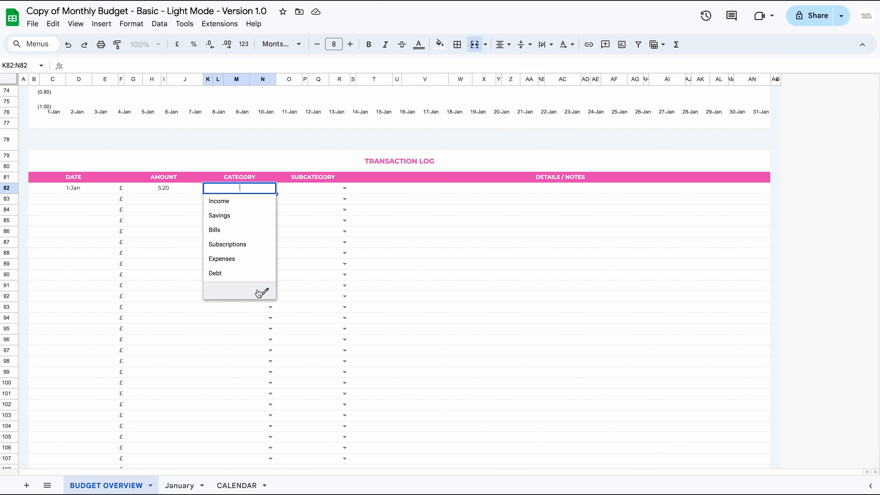
{"action": "left_click", "coordinate": [246, 264]}
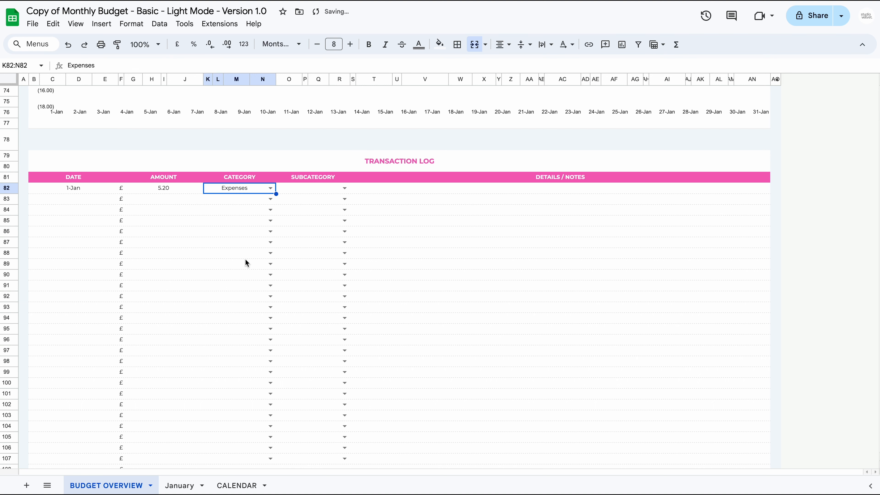
{"action": "left_click", "coordinate": [344, 189]}
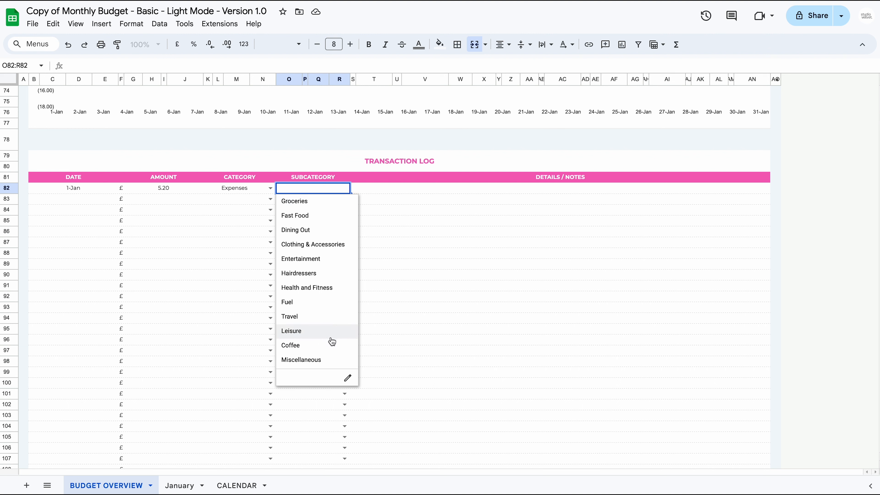
{"action": "left_click", "coordinate": [291, 345]}
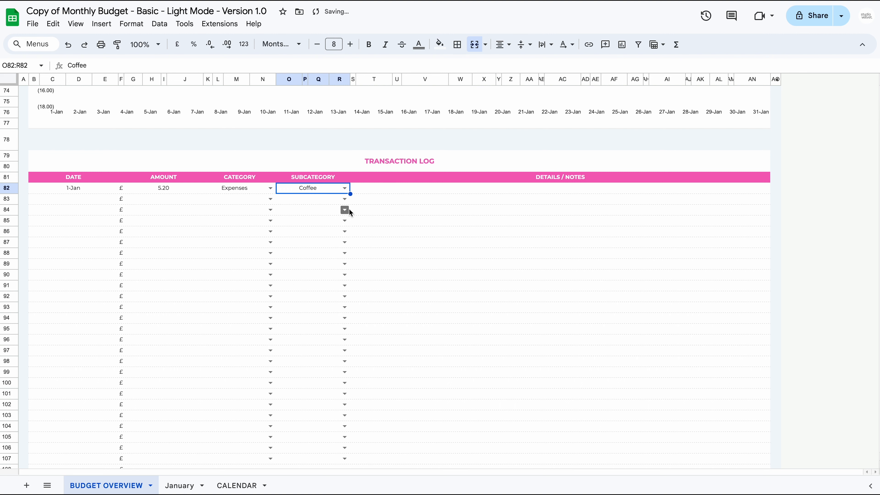
- Enter "Starbucks - Latte" as the details of the coffee transaction
{"action": "left_click", "coordinate": [371, 191]}
{"action": "type", "text": "Starbucks _"}
{"action": "key", "text": "BackSpace"}
{"action": "type", "text": "0"}
{"action": "key", "text": "BackSpace"}
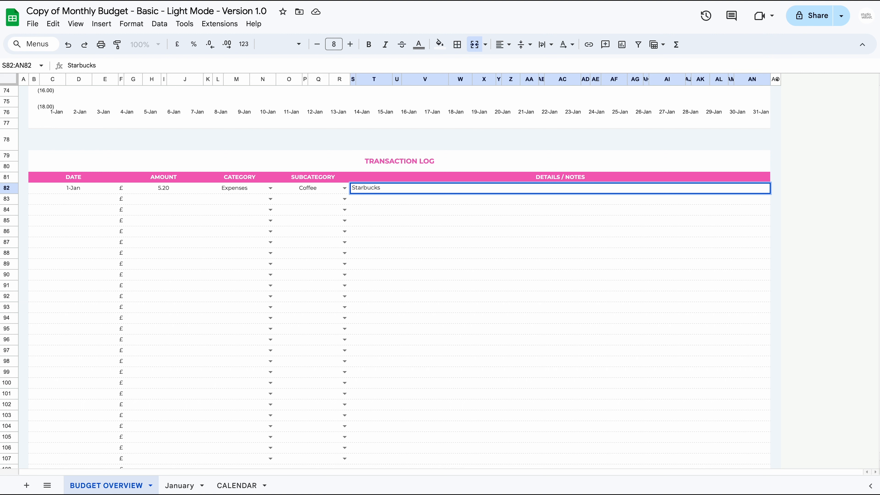
{"action": "type", "text": "- Latte"}
{"action": "key", "text": "Return"}
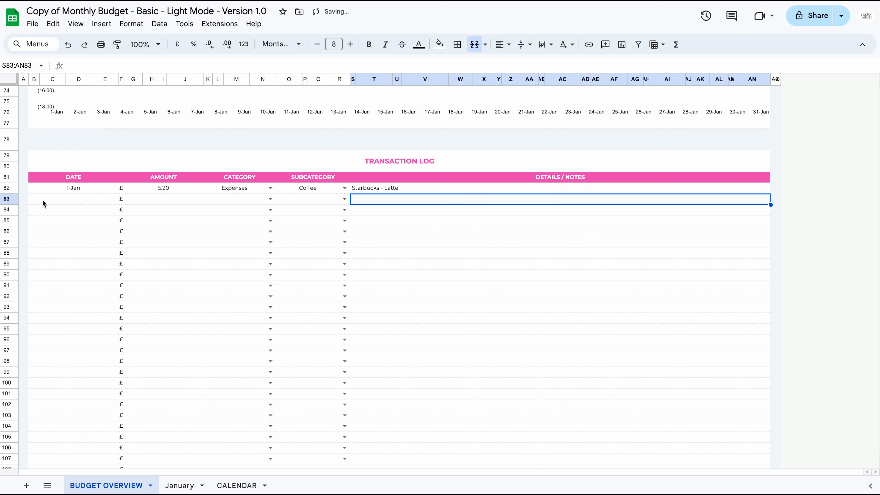
- Enter the date 2 January 2024 and the amount 77.64 in transaction log row 83
{"action": "double_click", "coordinate": [62, 201]}
{"action": "left_click", "coordinate": [50, 242]}
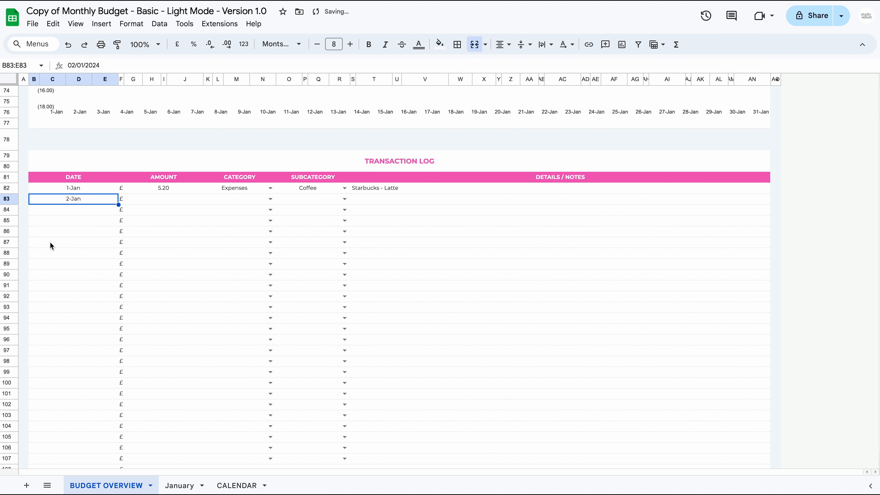
{"action": "double_click", "coordinate": [171, 196]}
{"action": "type", "text": "77.64"}
{"action": "key", "text": "Return"}
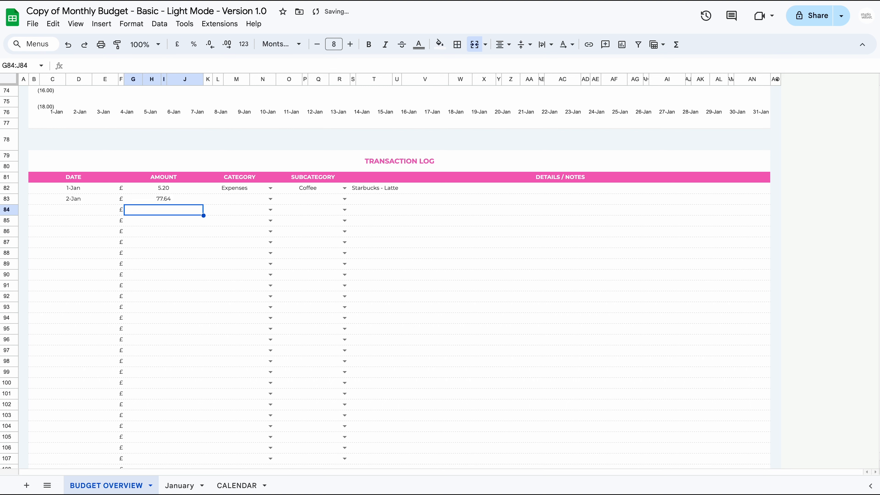
- Categorise the 77.64 transaction as Expenses with subcategory Travel, and enter "Train Tickets" as its details
{"action": "left_click", "coordinate": [270, 199]}
{"action": "left_click", "coordinate": [225, 266]}
{"action": "left_click", "coordinate": [344, 198]}
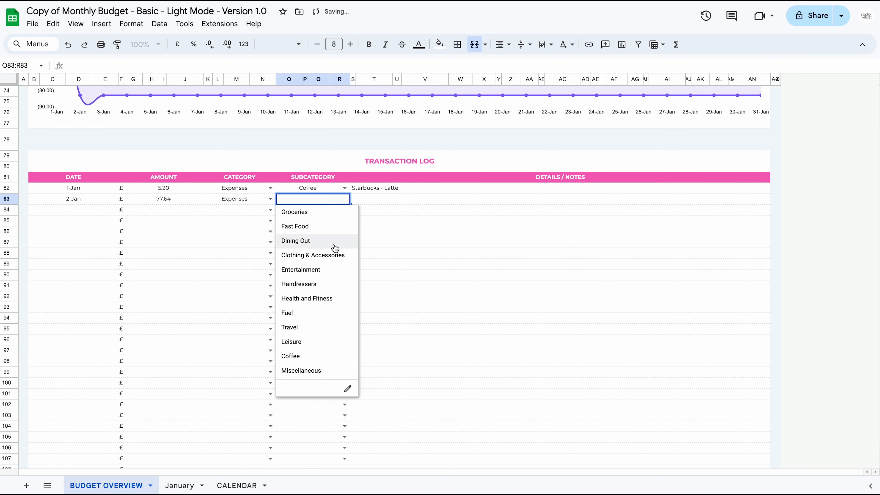
{"action": "left_click", "coordinate": [314, 327]}
{"action": "left_click", "coordinate": [379, 199]}
{"action": "type", "text": "Train Tickets"}
{"action": "key", "text": "Return"}
- Examine the daily balance chart, the spending charts and the Total Income figure for the logged transactions
{"action": "scroll", "coordinate": [398, 278], "scroll_direction": "up", "scroll_amount": 5}
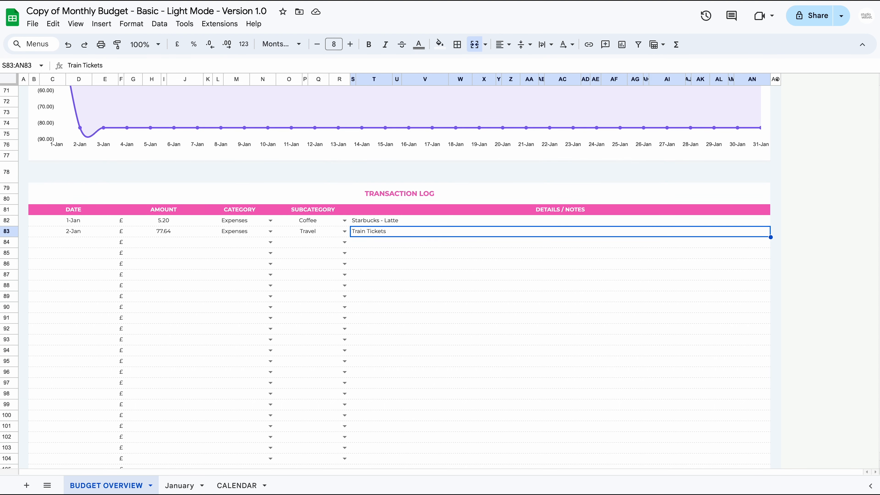
{"action": "scroll", "coordinate": [398, 243], "scroll_direction": "up", "scroll_amount": 1}
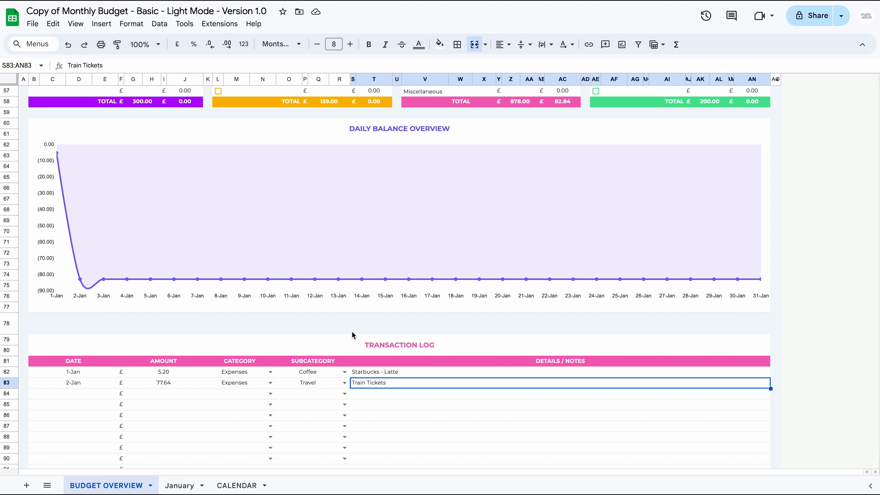
{"action": "scroll", "coordinate": [352, 333], "scroll_direction": "up", "scroll_amount": 10}
{"action": "scroll", "coordinate": [352, 333], "scroll_direction": "up", "scroll_amount": 7}
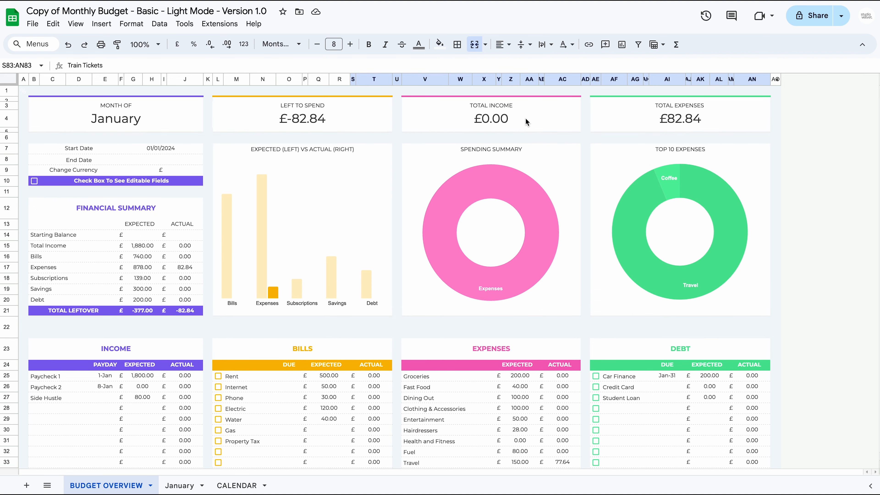
{"action": "left_click", "coordinate": [490, 120]}
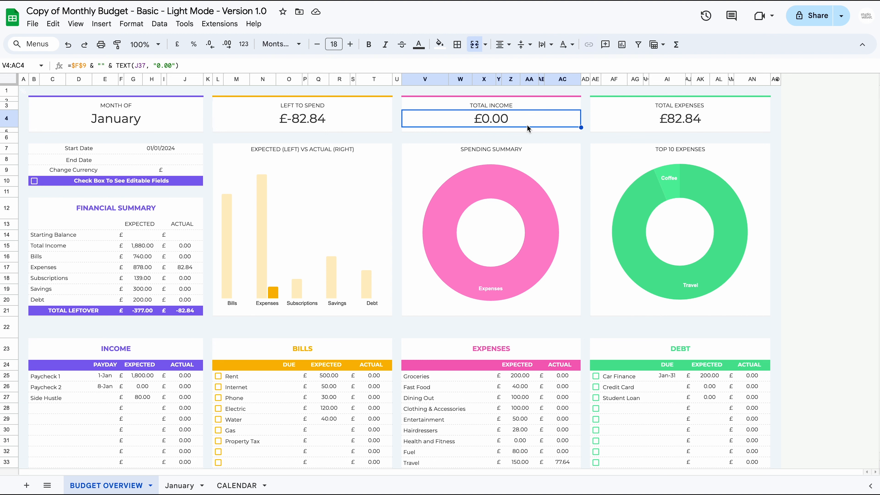
- Enter the date 1 January 2024 and the amount 1800 in transaction log row 84
{"action": "scroll", "coordinate": [527, 126], "scroll_direction": "down", "scroll_amount": 15}
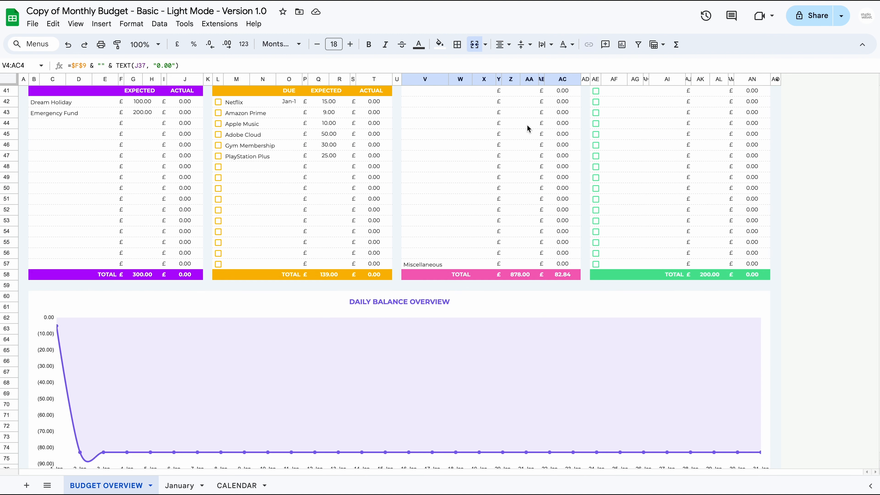
{"action": "scroll", "coordinate": [526, 124], "scroll_direction": "down", "scroll_amount": 5}
{"action": "left_click", "coordinate": [91, 255]}
{"action": "left_click", "coordinate": [91, 255]}
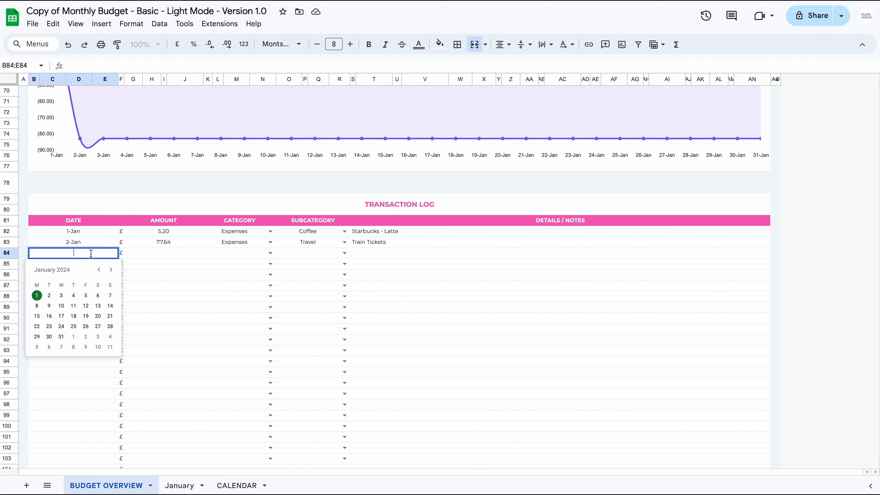
{"action": "left_click", "coordinate": [48, 296]}
{"action": "double_click", "coordinate": [165, 254]}
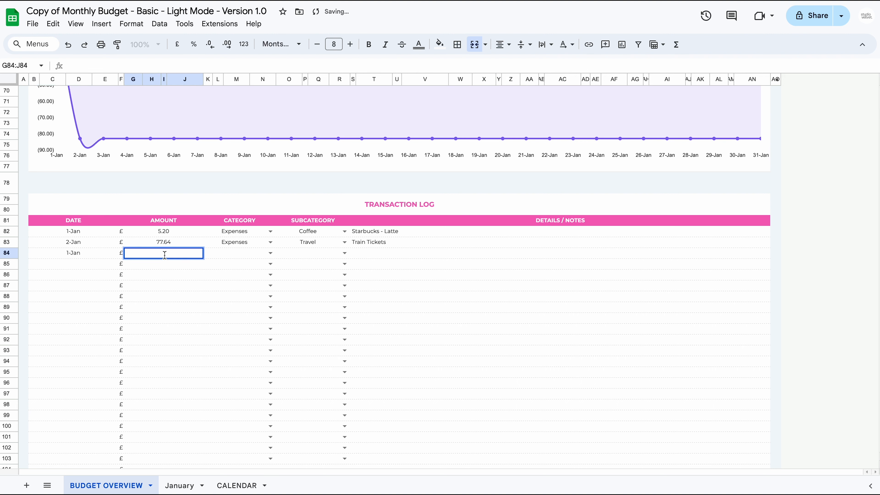
{"action": "type", "text": "1800"}
- Assign the 1,800.00 transaction the category Income and the subcategory Paycheck 1
{"action": "left_click", "coordinate": [269, 253]}
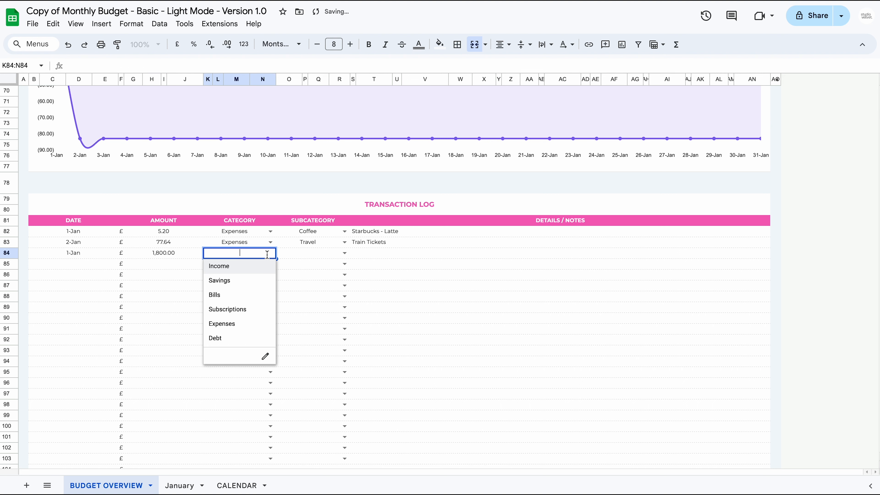
{"action": "left_click", "coordinate": [257, 266]}
{"action": "left_click", "coordinate": [344, 253]}
{"action": "left_click", "coordinate": [320, 265]}
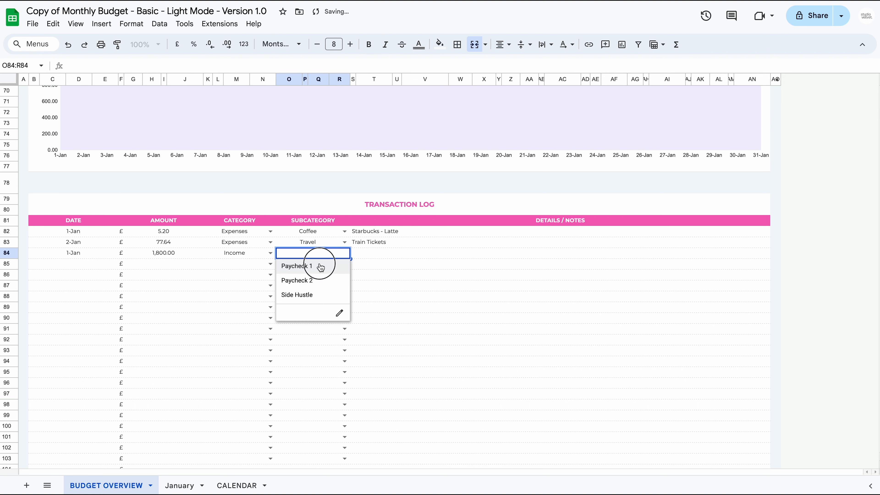
- Log a 1-Jan transaction of 5.78 in row 85 under Expenses, Groceries, with the details "Amazon Fresh"
{"action": "scroll", "coordinate": [381, 300], "scroll_direction": "up", "scroll_amount": 1}
{"action": "scroll", "coordinate": [380, 298], "scroll_direction": "up", "scroll_amount": 5}
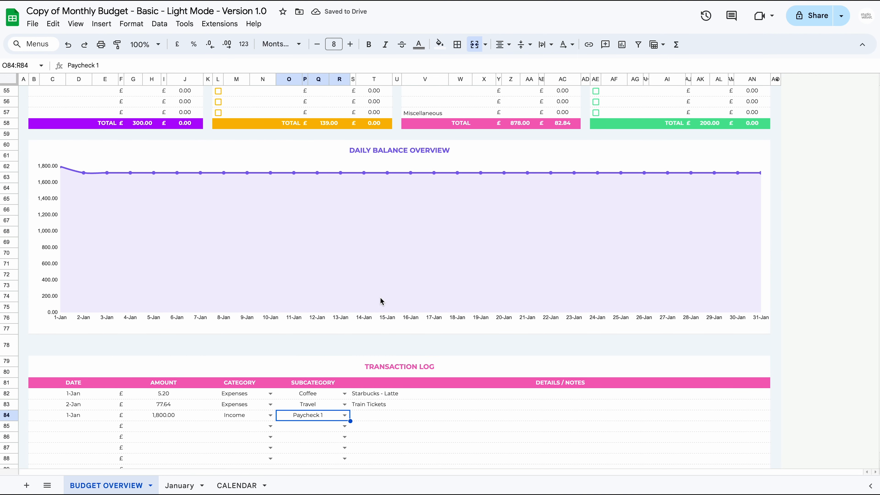
{"action": "scroll", "coordinate": [380, 301], "scroll_direction": "down", "scroll_amount": 5}
{"action": "double_click", "coordinate": [73, 329]}
{"action": "type", "text": "5.78"}
{"action": "left_click", "coordinate": [387, 328]}
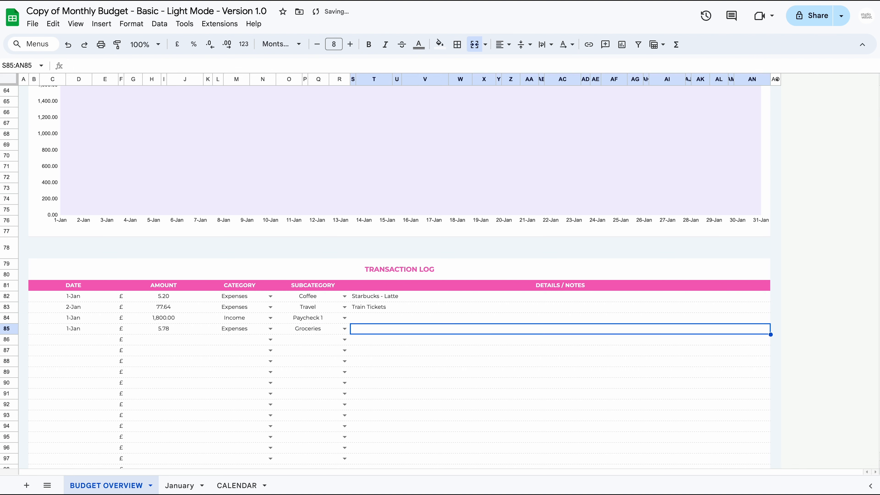
{"action": "type", "text": "Amazon Fresh"}
- Log a 3-Jan transaction of 20.54 in row 86 under Expenses, Fast Food, with the details "Five Guys"
{"action": "double_click", "coordinate": [163, 339]}
{"action": "type", "text": "20.54"}
{"action": "double_click", "coordinate": [387, 340]}
{"action": "type", "text": "Five Guys"}
- Log a 12-Jan transaction of 34.21 in row 87 under Expenses, Dining Out, with the details "Pizza Express"
{"action": "double_click", "coordinate": [86, 353]}
{"action": "double_click", "coordinate": [164, 350]}
{"action": "type", "text": "34.21"}
{"action": "double_click", "coordinate": [386, 351]}
{"action": "type", "text": "Pizza Express"}
- Log a 15-Jan transaction of 69 in row 88 under Expenses, Clothing & Accessories, with the details "Hoodie - Scuffers"
{"action": "double_click", "coordinate": [73, 361]}
{"action": "left_click", "coordinate": [40, 424]}
{"action": "double_click", "coordinate": [163, 361]}
{"action": "type", "text": "69"}
{"action": "left_click", "coordinate": [271, 361]}
{"action": "double_click", "coordinate": [387, 361]}
{"action": "type", "text": "Hoodie - Scuffers"}
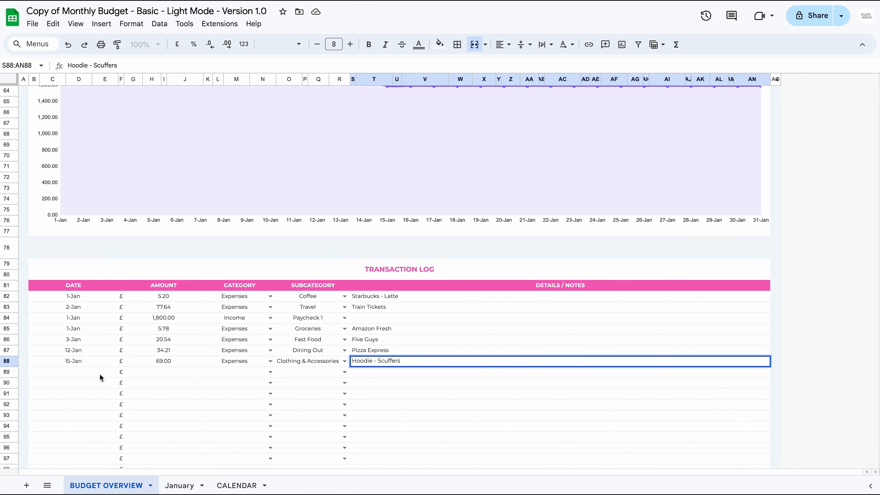
- Log row 89 as 20-Jan, 10, Expenses, Entertainment, "Cinema", and row 90 as 21-Jan, 12, Expenses, Hairdressers
{"action": "double_click", "coordinate": [86, 373]}
{"action": "type", "text": "10"}
{"action": "left_click", "coordinate": [344, 372]}
{"action": "type", "text": "Cinema"}
{"action": "double_click", "coordinate": [86, 383]}
{"action": "type", "text": "12"}
- Log a 23-Jan transaction of 19 in row 91 under Expenses, Health and Fitness, with the details "Vitamins"
{"action": "double_click", "coordinate": [73, 394]}
{"action": "type", "text": "19"}
{"action": "double_click", "coordinate": [375, 393]}
{"action": "type", "text": "Vitamins"}
- Log an 11-Jan transaction of 150 in row 92 under Debt, Car Finance
{"action": "double_click", "coordinate": [73, 404]}
{"action": "left_click", "coordinate": [73, 348]}
{"action": "type", "text": "150"}
{"action": "key", "text": "Return"}
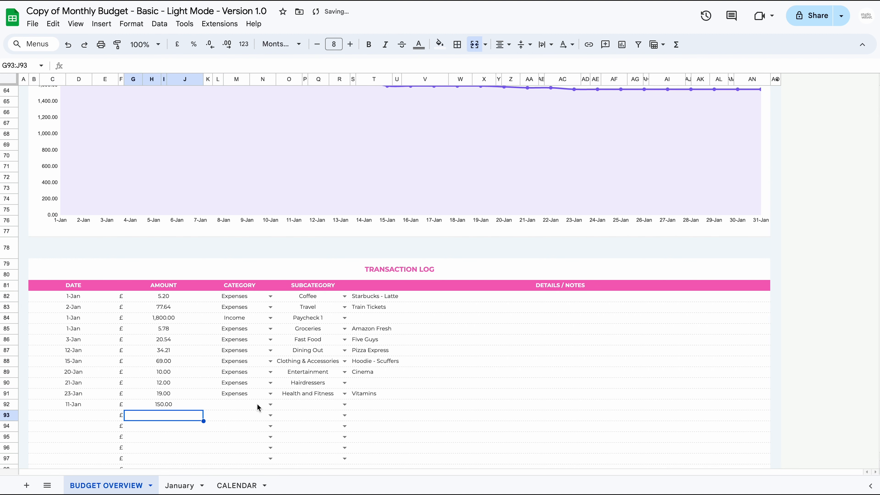
{"action": "left_click", "coordinate": [344, 404]}
- Log a 1-Jan transaction of 100 in row 93 under Savings, Dream Holiday
{"action": "double_click", "coordinate": [73, 415]}
{"action": "left_click", "coordinate": [36, 348]}
{"action": "type", "text": "100"}
{"action": "key", "text": "Return"}
{"action": "left_click", "coordinate": [270, 415]}
- Log a 2-Jan transaction of 500 in row 94 under Bills, Rent
{"action": "double_click", "coordinate": [73, 426]}
{"action": "left_click", "coordinate": [49, 359]}
{"action": "type", "text": "500"}
{"action": "key", "text": "Return"}
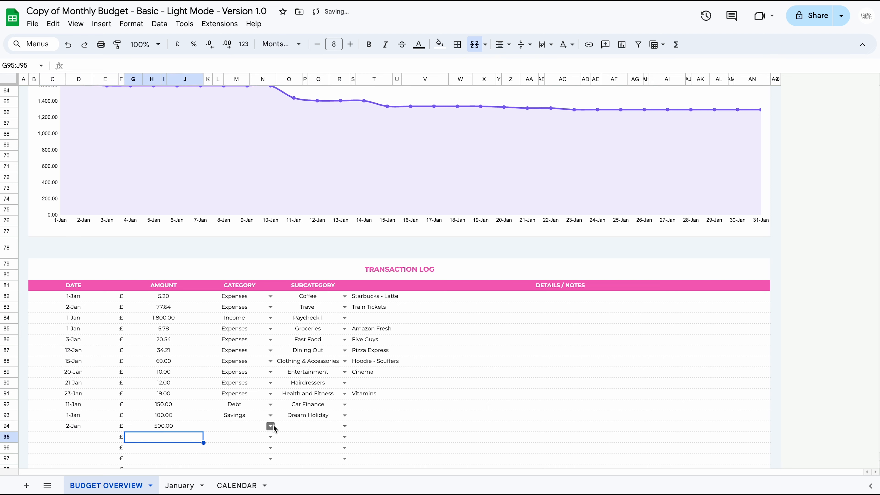
{"action": "left_click", "coordinate": [271, 426]}
- Log a 3-Jan transaction of 16.99 in row 95 under Subscriptions, Netflix
{"action": "scroll", "coordinate": [208, 392], "scroll_direction": "down", "scroll_amount": 2}
{"action": "double_click", "coordinate": [152, 371]}
{"action": "type", "text": "16.99"}
{"action": "left_click", "coordinate": [270, 372]}
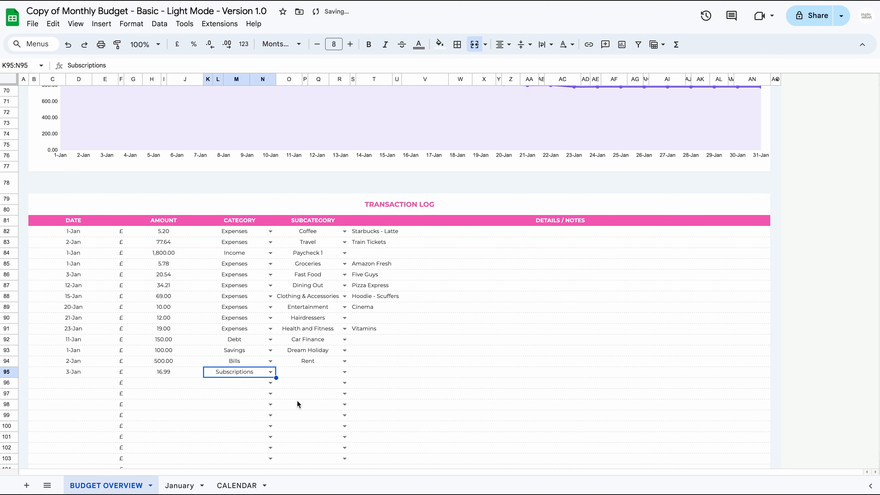
{"action": "left_click", "coordinate": [345, 372]}
- Log a 15-Jan transaction of 8.99 in row 96 under Subscriptions, Amazon Prime
{"action": "double_click", "coordinate": [73, 382]}
{"action": "left_click", "coordinate": [165, 386]}
{"action": "type", "text": "8.99"}
{"action": "left_click", "coordinate": [271, 383]}
{"action": "left_click", "coordinate": [342, 384]}
{"action": "left_click", "coordinate": [301, 410]}
- Log a 1-Jan transaction of 10.99 in row 97 under Subscriptions, Apple Music
{"action": "double_click", "coordinate": [74, 394]}
{"action": "left_click", "coordinate": [37, 327]}
{"action": "type", "text": "10.99"}
- Log a 21-Jan transaction of 50 in row 98 under Bills, Internet
{"action": "double_click", "coordinate": [83, 406]}
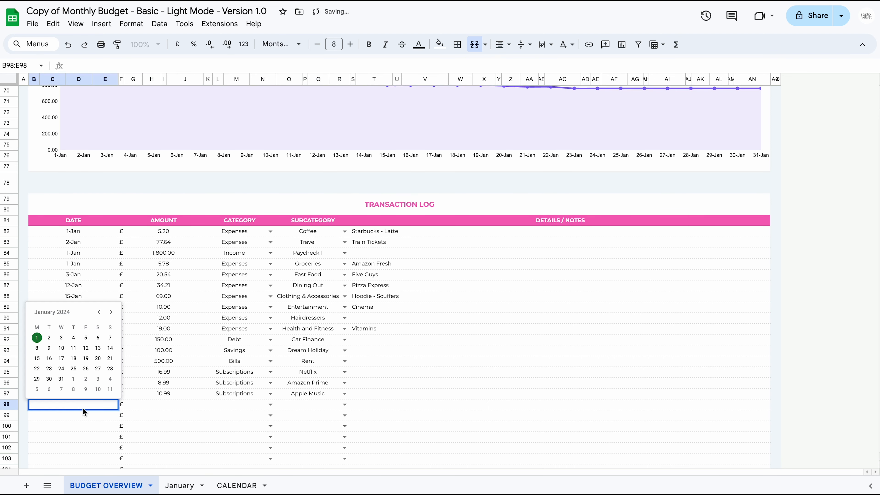
{"action": "left_click", "coordinate": [109, 359]}
{"action": "type", "text": "50"}
{"action": "left_click", "coordinate": [342, 402]}
{"action": "left_click", "coordinate": [292, 376]}
- Log a 23-Jan transaction of 30 in row 99 under Bills, Phone
{"action": "double_click", "coordinate": [73, 415]}
{"action": "double_click", "coordinate": [173, 415]}
{"action": "type", "text": "30"}
{"action": "left_click", "coordinate": [270, 415]}
{"action": "left_click", "coordinate": [345, 415]}
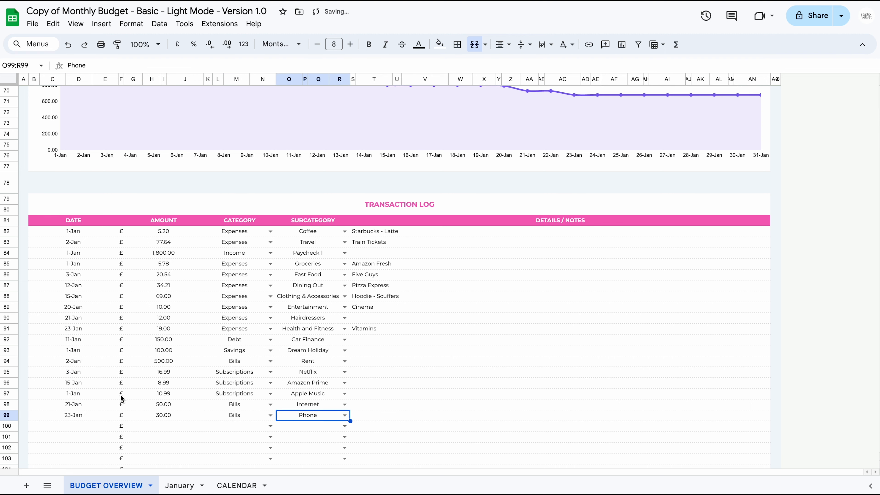
- Log row 100 as 24-Jan, 2, Expenses, Miscellaneous, and row 101 as 27-Jan, 8.40, Expenses, Coffee, with the details "Costa"
{"action": "double_click", "coordinate": [73, 425]}
{"action": "type", "text": "2"}
{"action": "scroll", "coordinate": [328, 255], "scroll_direction": "down", "scroll_amount": 4}
{"action": "double_click", "coordinate": [73, 307]}
{"action": "double_click", "coordinate": [160, 310]}
{"action": "type", "text": "8.4"}
{"action": "left_click", "coordinate": [271, 307]}
{"action": "left_click", "coordinate": [225, 377]}
{"action": "type", "text": "Costa"}
- Log a 30-Jan transaction of 51.98 in row 102 under Subscriptions, Gym Membership
{"action": "double_click", "coordinate": [161, 319]}
{"action": "type", "text": "51.98"}
{"action": "left_click", "coordinate": [342, 318]}
{"action": "left_click", "coordinate": [305, 388]}
- Log a 10-Jan transaction of 25 in row 103 under Subscriptions, PlayStation Plus
{"action": "double_click", "coordinate": [73, 329]}
{"action": "type", "text": "25"}
{"action": "left_click", "coordinate": [270, 328]}
{"action": "left_click", "coordinate": [245, 386]}
- Log a 4-Jan transaction of 300 in row 104 under Income, Side Hustle
{"action": "left_click", "coordinate": [186, 336]}
{"action": "type", "text": "300"}
{"action": "left_click", "coordinate": [270, 340]}
- Log a 31-Jan transaction of 100 in row 105 under Savings, Emergency Fund
{"action": "double_click", "coordinate": [73, 350]}
{"action": "left_click", "coordinate": [62, 433]}
{"action": "type", "text": "100"}
{"action": "left_click", "coordinate": [270, 350]}
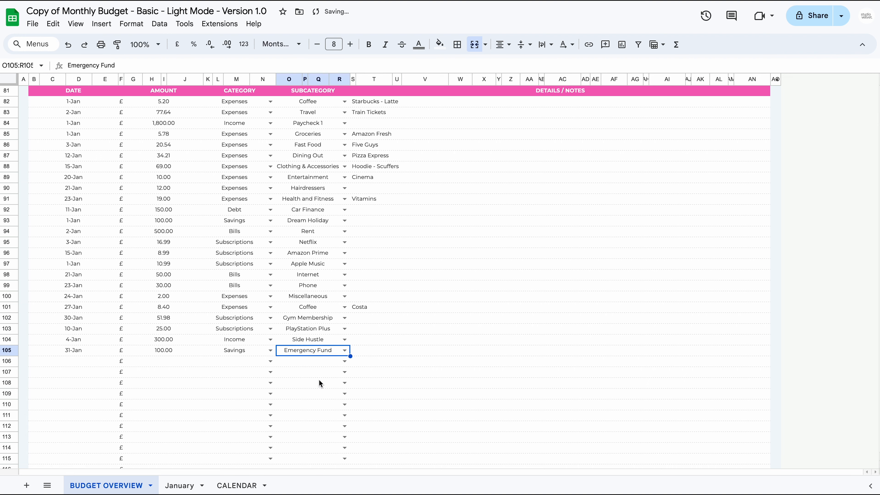
{"action": "left_click", "coordinate": [319, 379]}
- Review the Daily Balance Overview chart and the dates entered in the transaction log
{"action": "scroll", "coordinate": [379, 370], "scroll_direction": "up", "scroll_amount": 10}
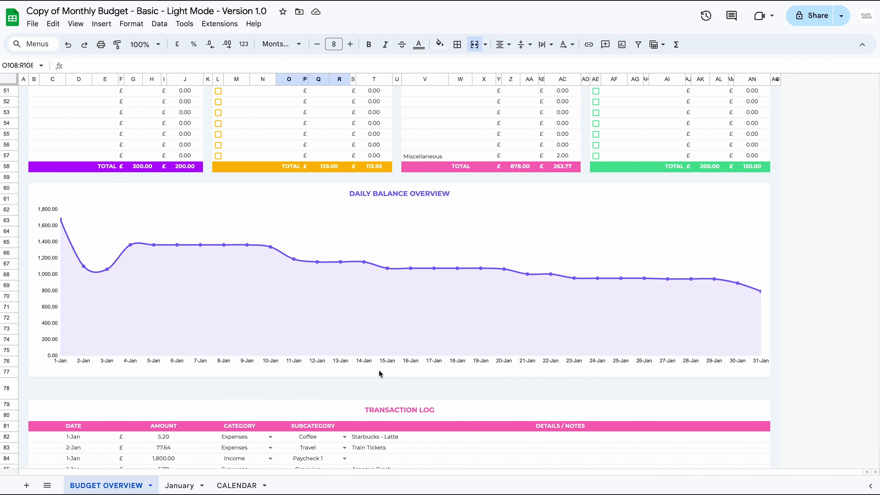
{"action": "scroll", "coordinate": [378, 370], "scroll_direction": "down", "scroll_amount": 10}
{"action": "left_click_drag", "start_coordinate": [73, 145], "coordinate": [77, 397]}
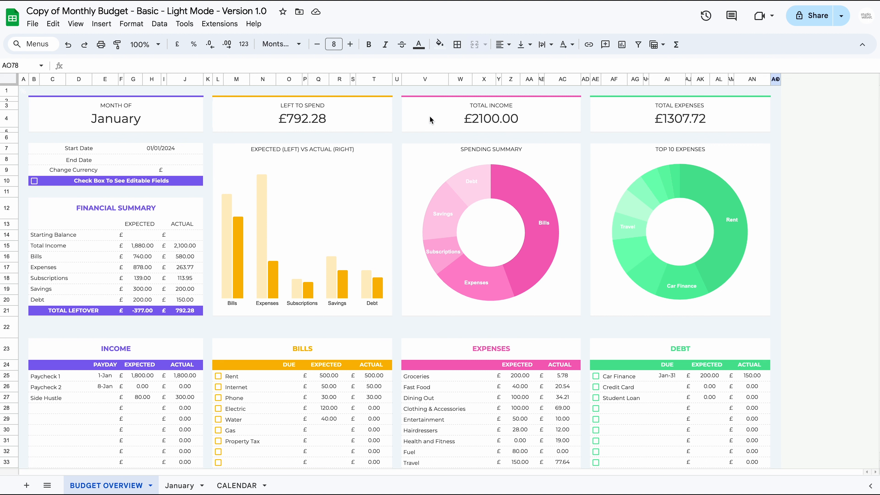
- Examine the Total Income, Total Expenses and Left to Spend figures and the expected and actual amounts in the Financial Summary
{"action": "left_click", "coordinate": [482, 112]}
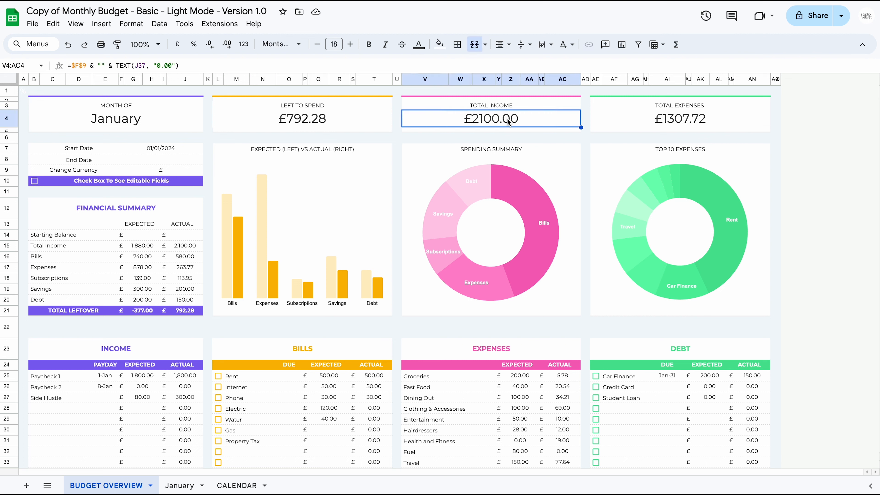
{"action": "left_click", "coordinate": [636, 120]}
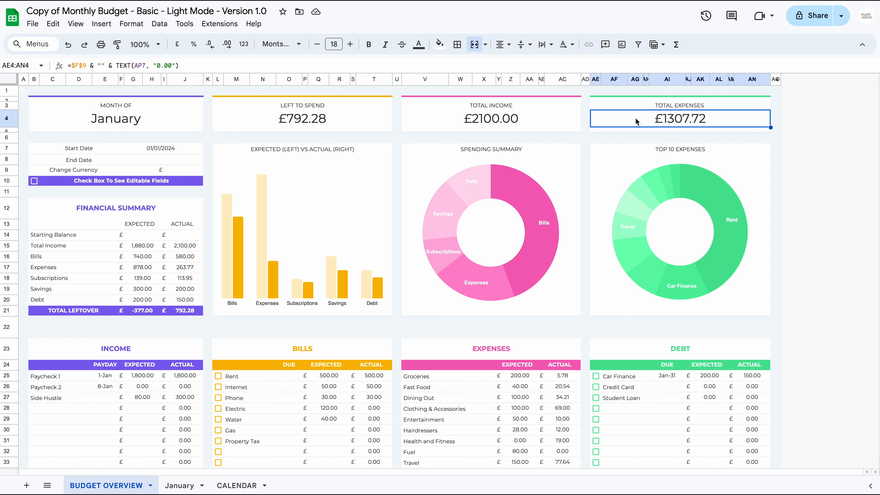
{"action": "left_click", "coordinate": [350, 121]}
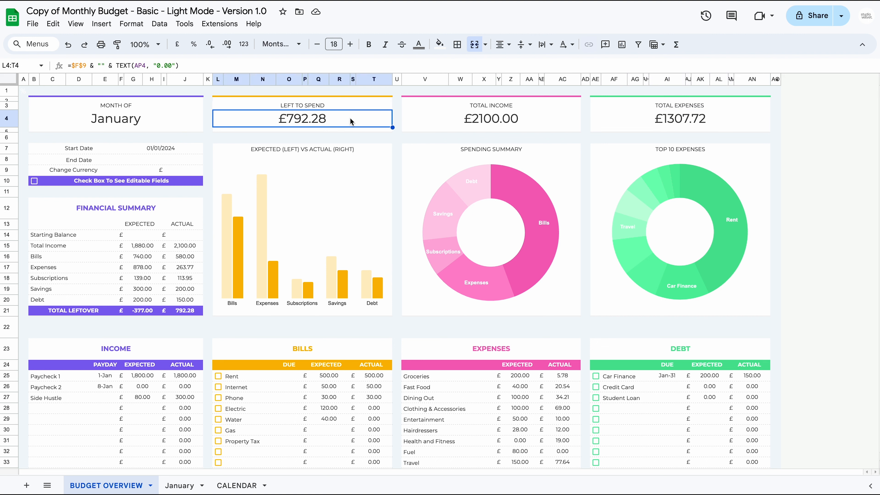
{"action": "left_click", "coordinate": [126, 215]}
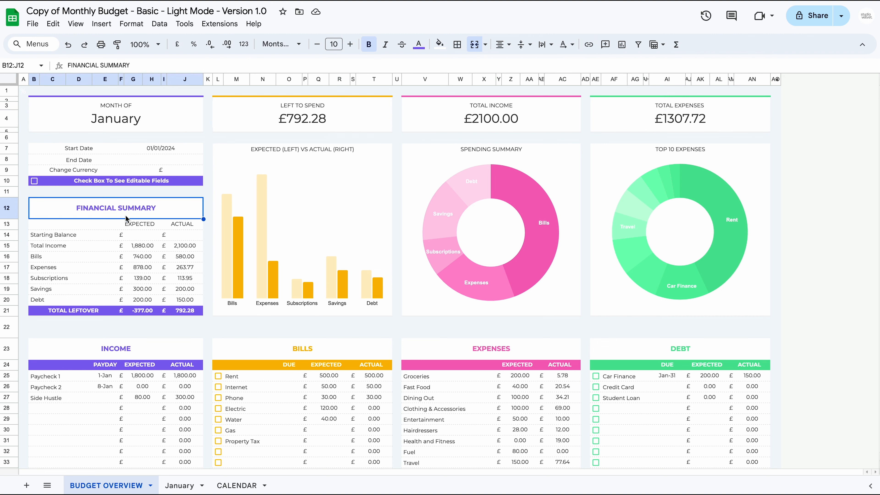
{"action": "left_click_drag", "start_coordinate": [140, 246], "coordinate": [186, 300]}
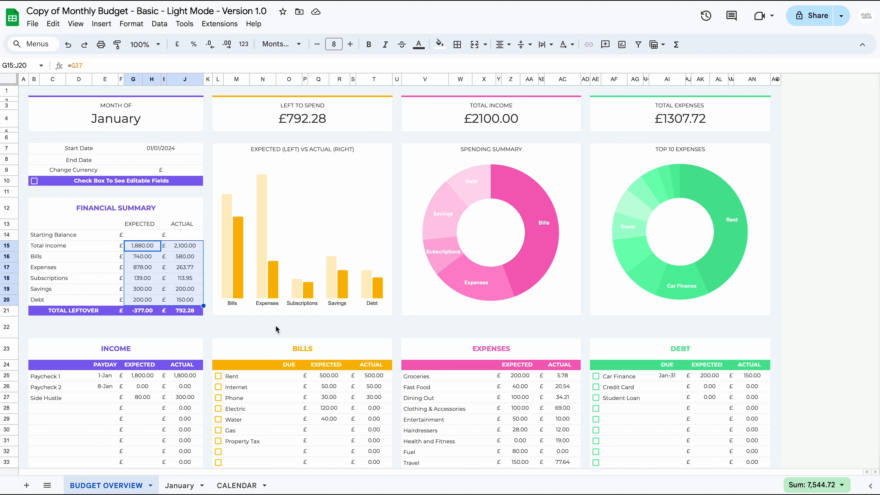
- Review the actual amounts in the Income and Bills tables and compare their expected and actual totals in row 37
{"action": "scroll", "coordinate": [276, 326], "scroll_direction": "down", "scroll_amount": 5}
{"action": "left_click_drag", "start_coordinate": [186, 221], "coordinate": [184, 349]}
{"action": "left_click", "coordinate": [368, 221]}
{"action": "left_click_drag", "start_coordinate": [369, 225], "coordinate": [369, 346]}
{"action": "scroll", "coordinate": [368, 348], "scroll_direction": "down", "scroll_amount": 2}
{"action": "scroll", "coordinate": [368, 348], "scroll_direction": "down", "scroll_amount": 4}
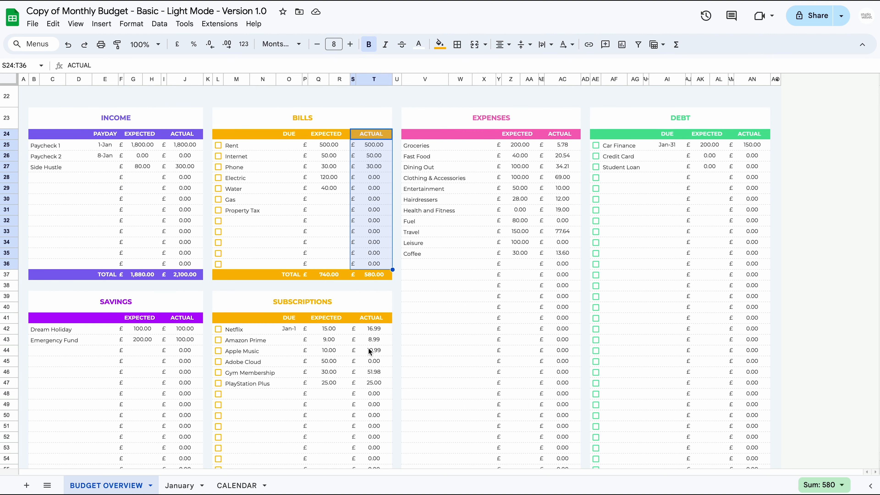
{"action": "scroll", "coordinate": [369, 348], "scroll_direction": "up", "scroll_amount": 3}
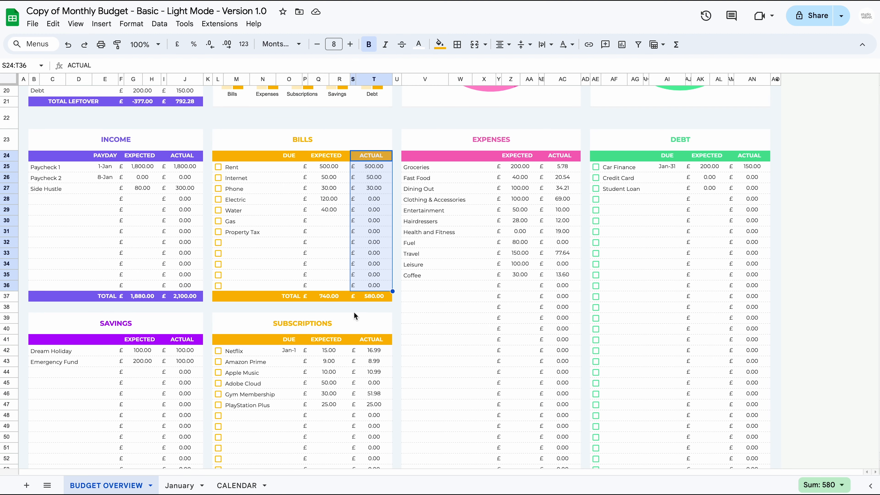
{"action": "left_click", "coordinate": [182, 295]}
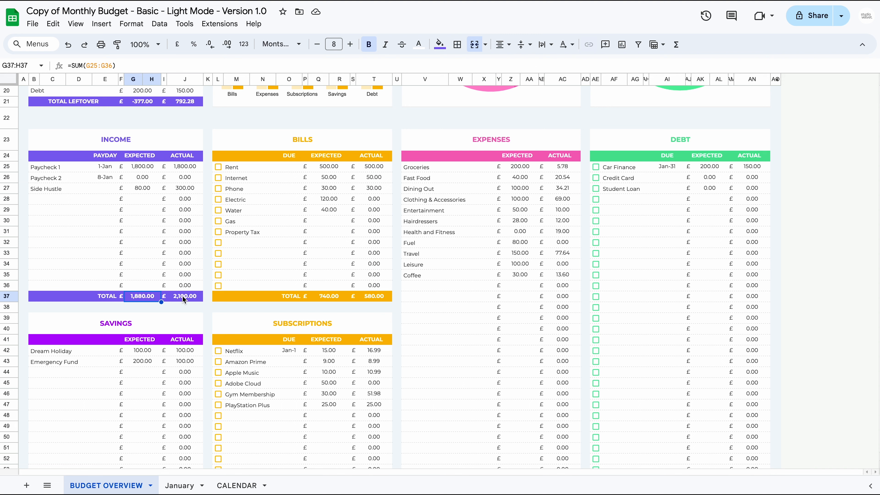
{"action": "left_click", "coordinate": [327, 298]}
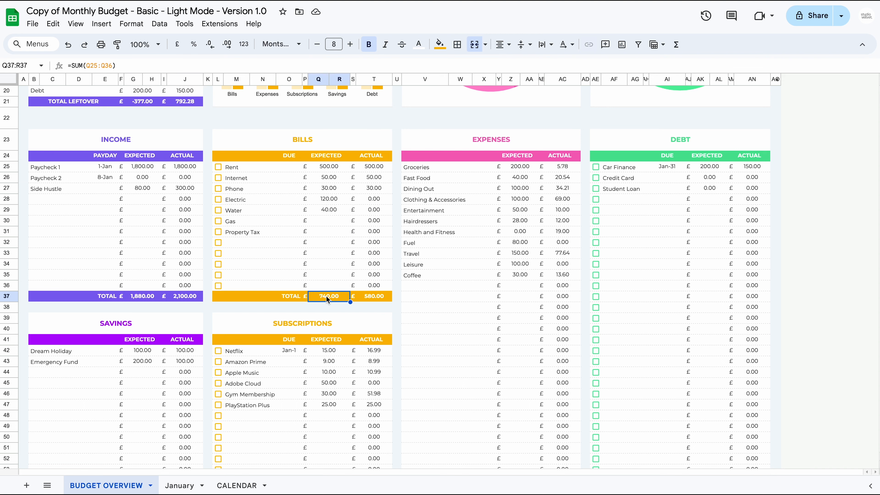
{"action": "left_click", "coordinate": [385, 297]}
- Compare the expected and actual bars for each category in the Expected vs Actual chart
{"action": "scroll", "coordinate": [408, 335], "scroll_direction": "up", "scroll_amount": 6}
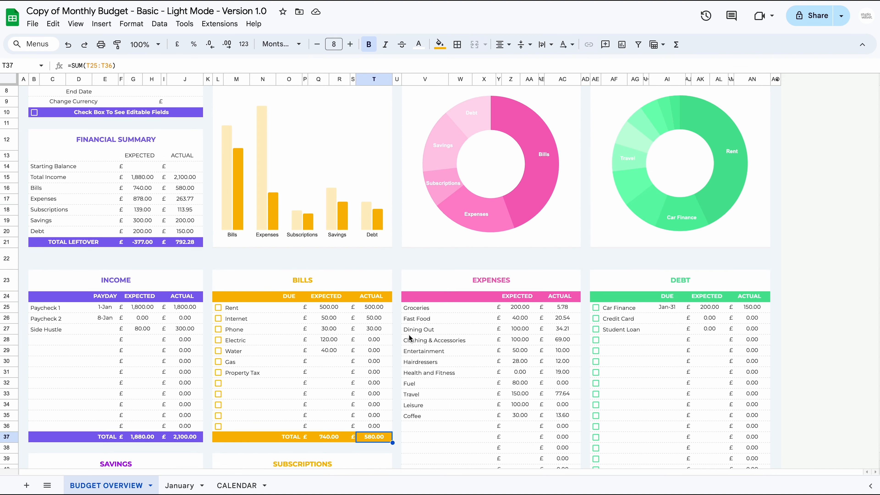
{"action": "left_click", "coordinate": [307, 241]}
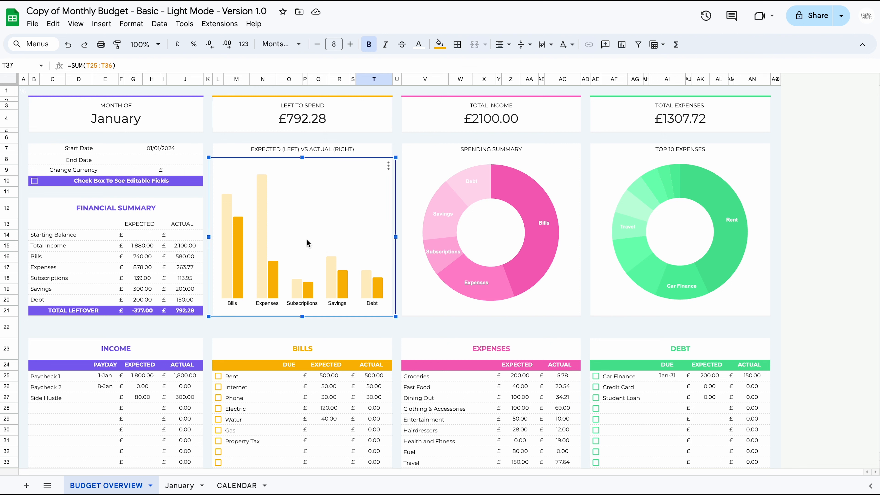
{"action": "mouse_move", "coordinate": [242, 232]}
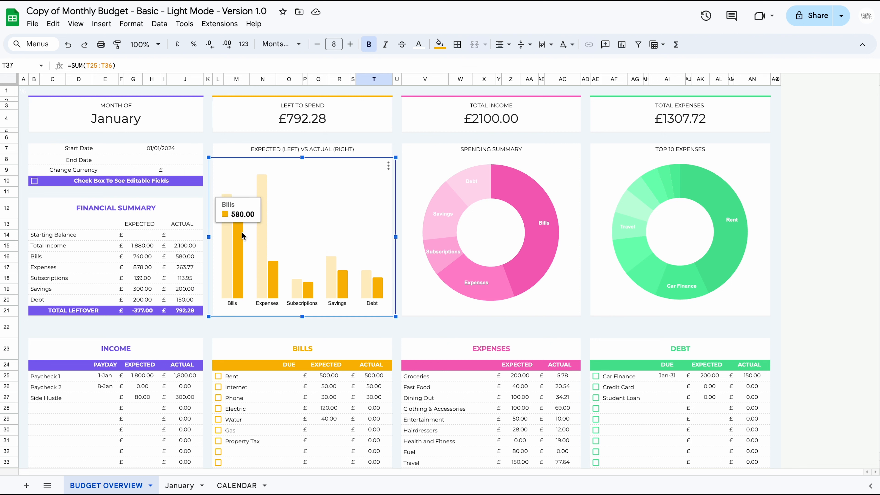
{"action": "mouse_move", "coordinate": [279, 264]}
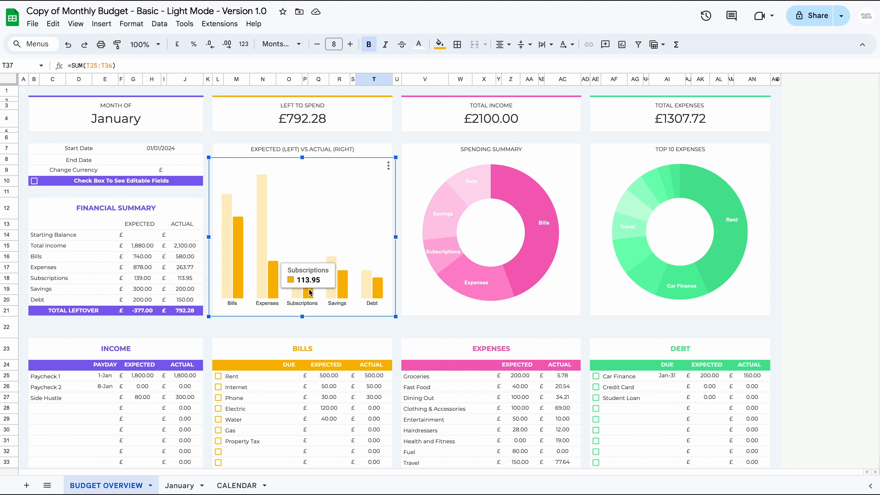
{"action": "mouse_move", "coordinate": [364, 280]}
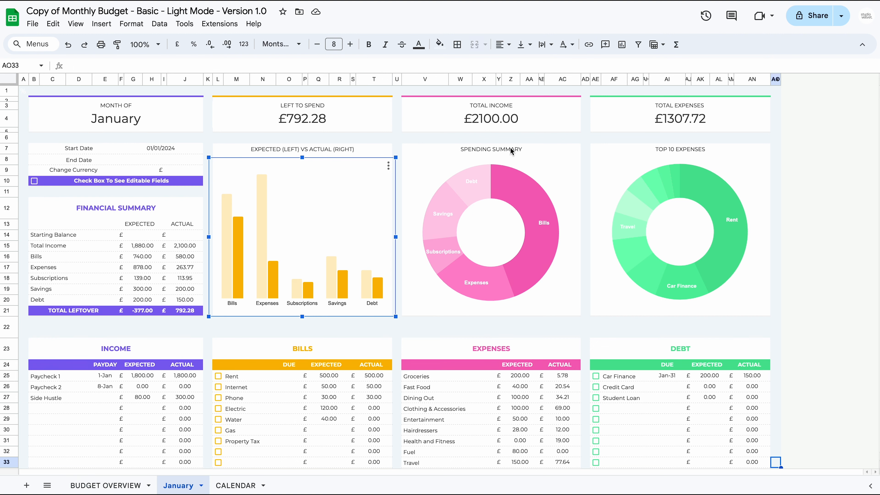
- Inspect each category's amount and share in the Spending Summary chart on the January sheet
{"action": "left_click", "coordinate": [492, 238]}
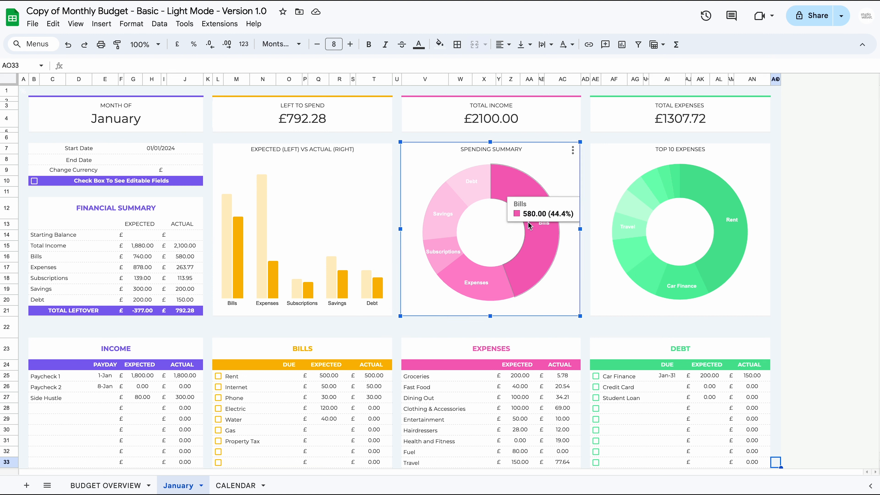
{"action": "mouse_move", "coordinate": [437, 255]}
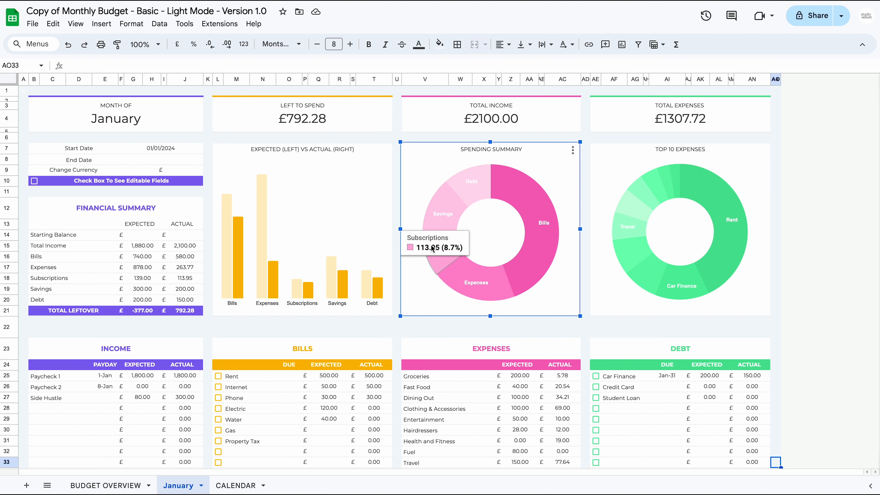
{"action": "mouse_move", "coordinate": [467, 189]}
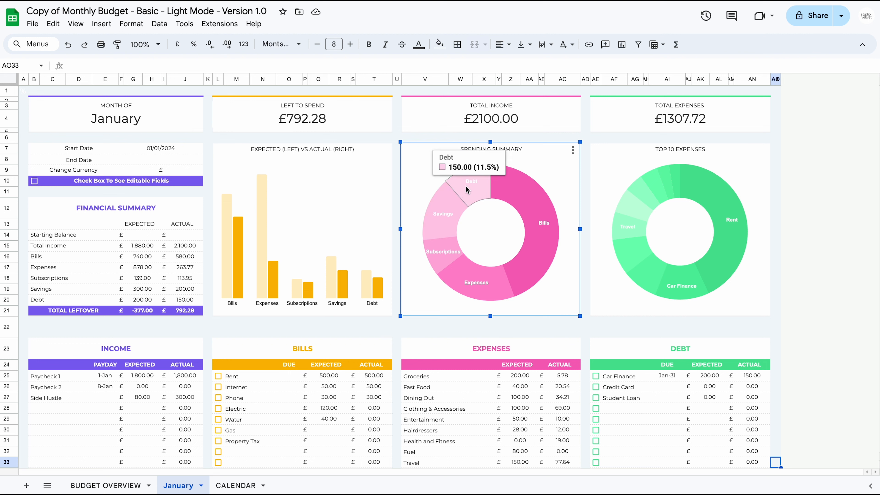
{"action": "mouse_move", "coordinate": [497, 188]}
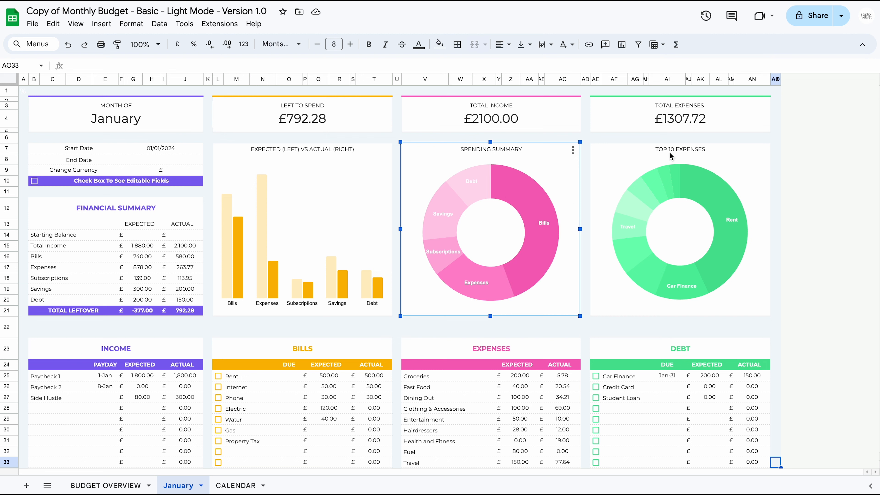
- Inspect the amount and share of the individual slices in the Top 10 Expenses chart
{"action": "left_click", "coordinate": [684, 236]}
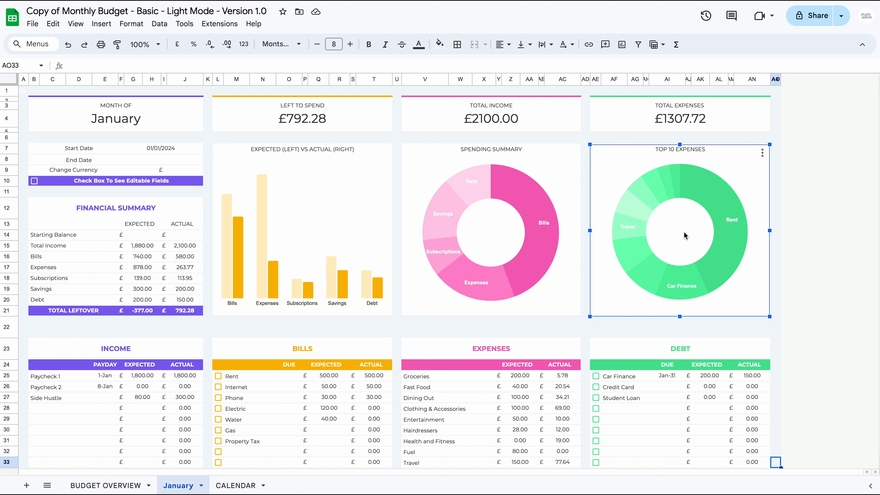
{"action": "mouse_move", "coordinate": [715, 227]}
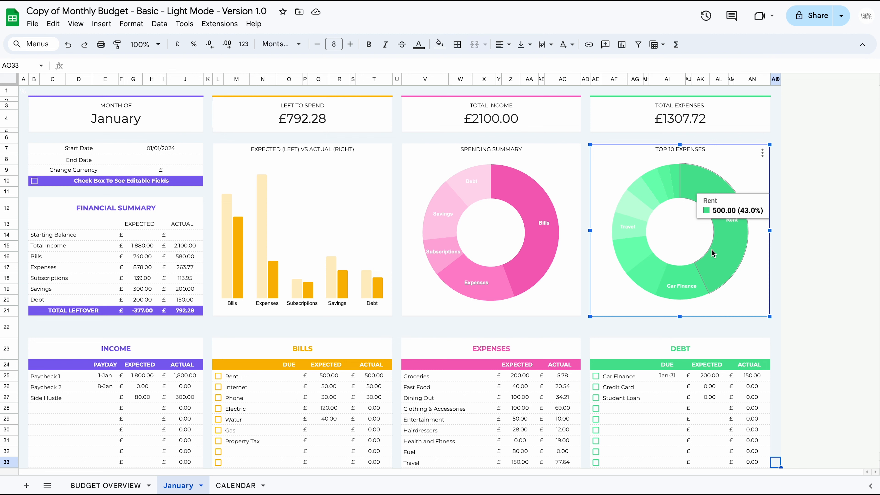
{"action": "mouse_move", "coordinate": [679, 277]}
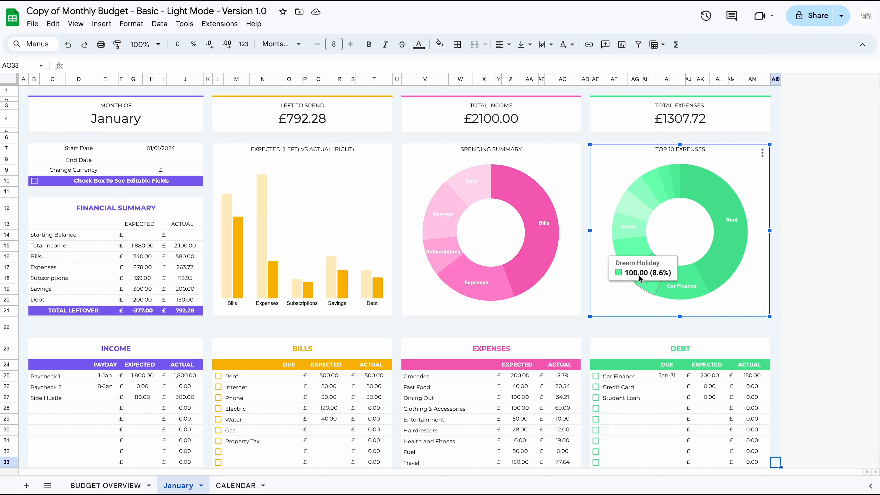
{"action": "mouse_move", "coordinate": [637, 255]}
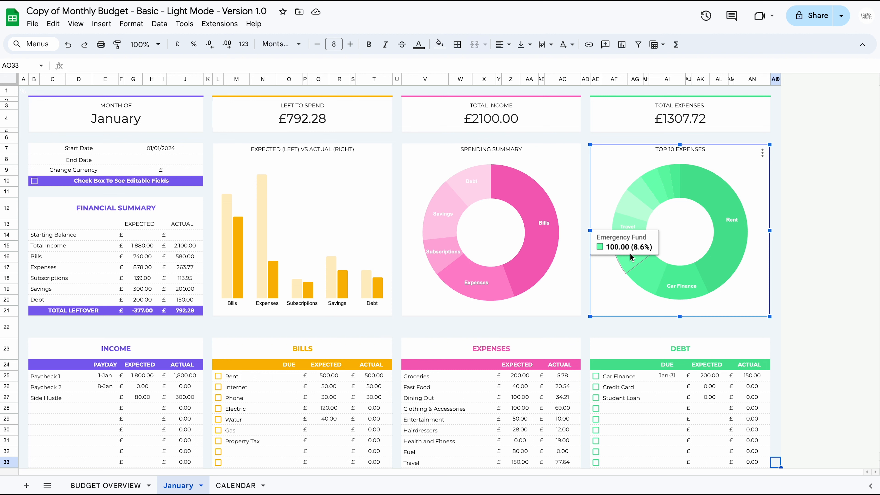
{"action": "mouse_move", "coordinate": [632, 206]}
{"action": "mouse_move", "coordinate": [678, 186]}
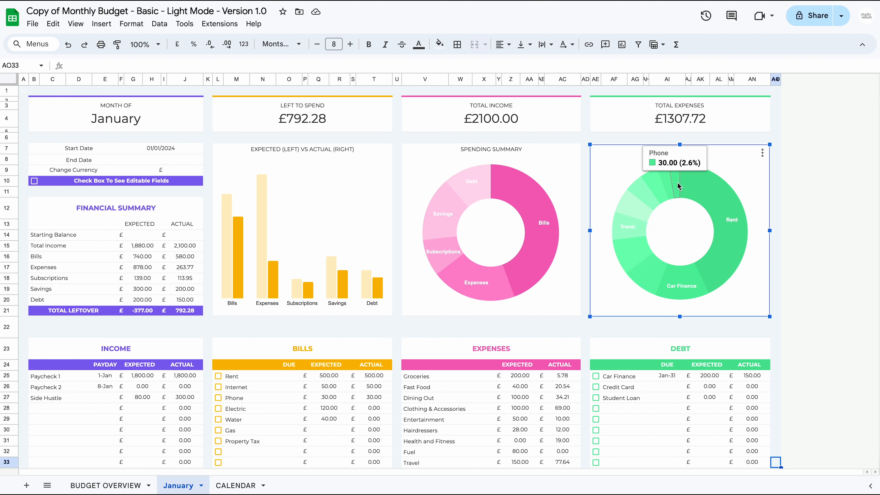
- Check the balances at individual January dates in the Daily Balance Overview chart
{"action": "scroll", "coordinate": [680, 186], "scroll_direction": "down", "scroll_amount": 15}
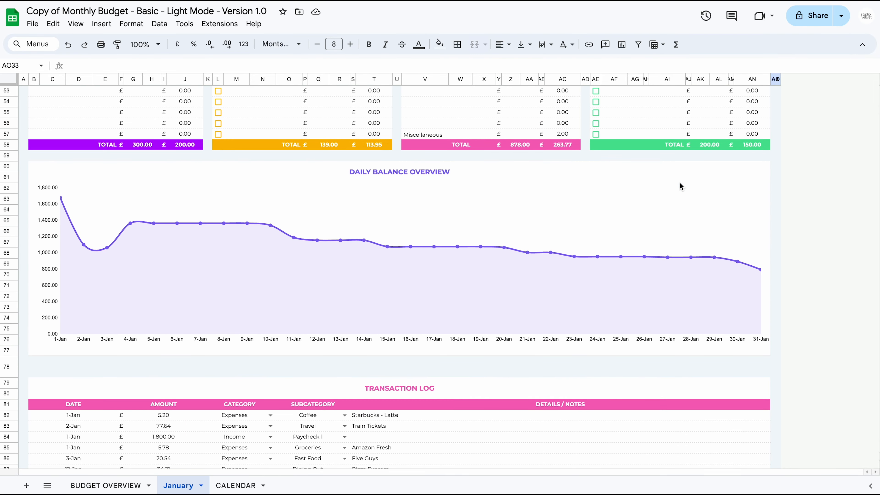
{"action": "left_click", "coordinate": [384, 213]}
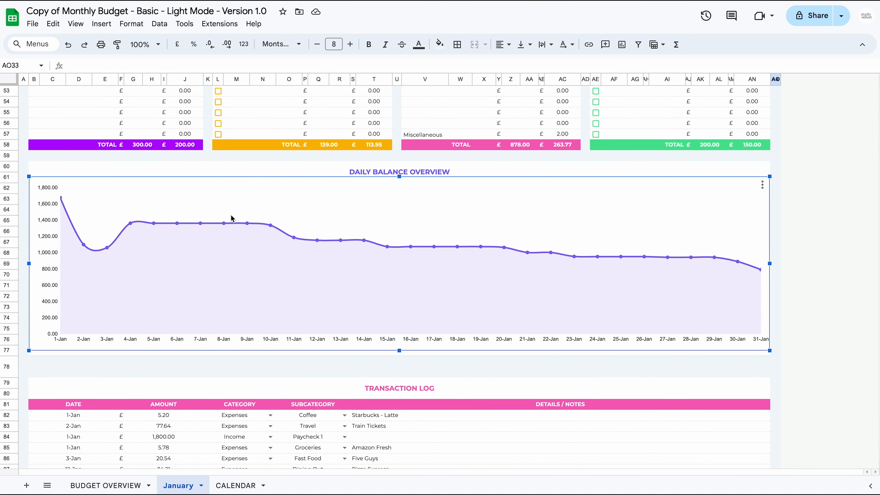
{"action": "mouse_move", "coordinate": [62, 201]}
{"action": "mouse_move", "coordinate": [84, 246]}
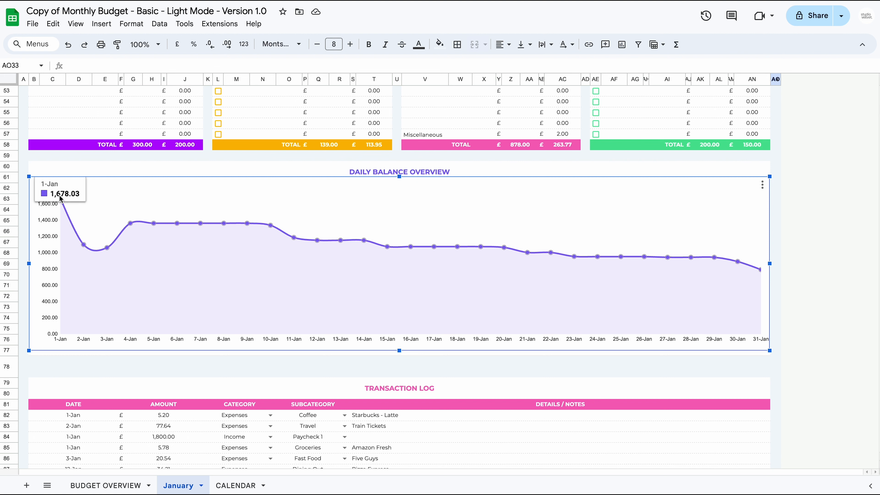
{"action": "mouse_move", "coordinate": [131, 224]}
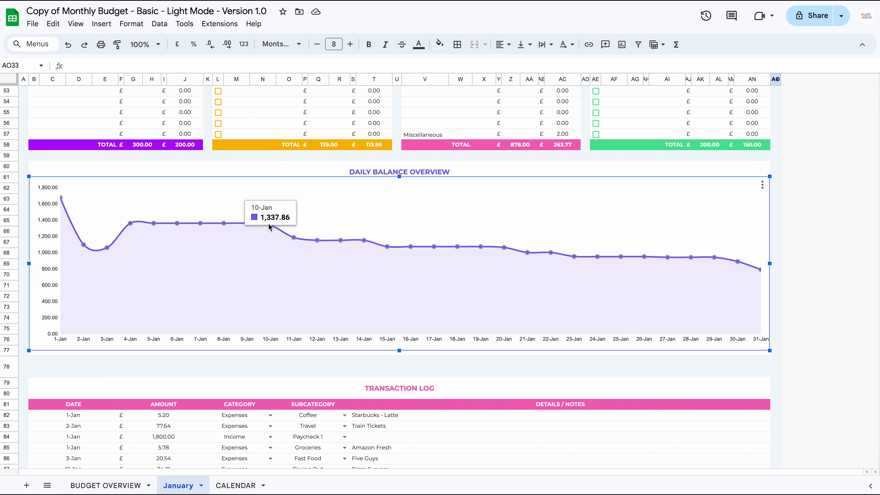
- Follow the balance line through the rest of January in the Daily Balance Overview chart
{"action": "mouse_move", "coordinate": [481, 249]}
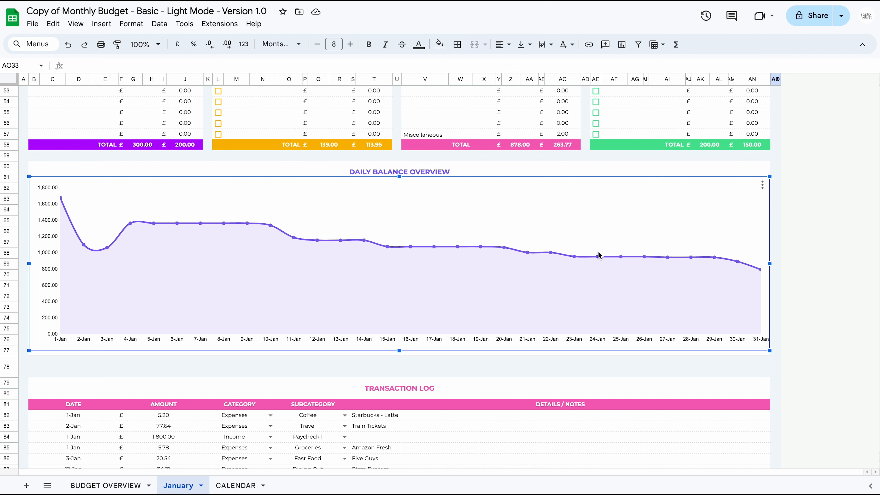
{"action": "mouse_move", "coordinate": [714, 260]}
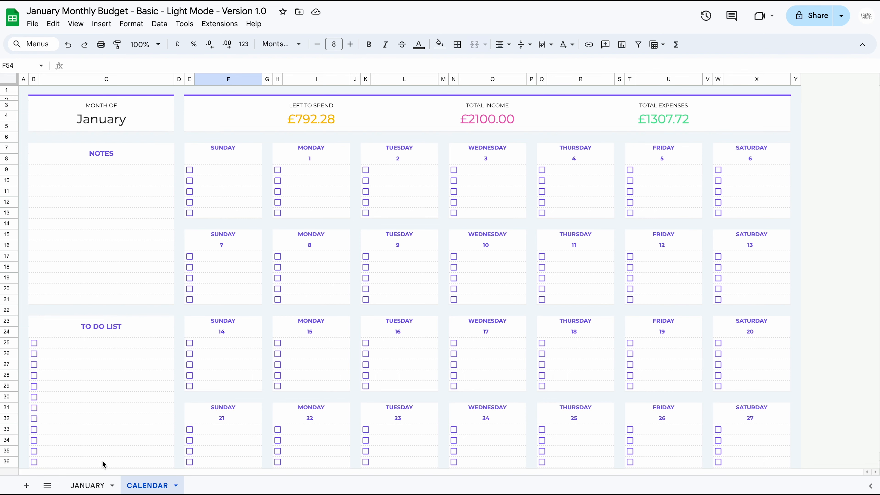
- Set the start date on the JANUARY sheet to 01/02/2024 and open the CALENDAR sheet to see the changed month
{"action": "left_click", "coordinate": [97, 486]}
{"action": "left_click", "coordinate": [170, 151]}
{"action": "left_click", "coordinate": [170, 151]}
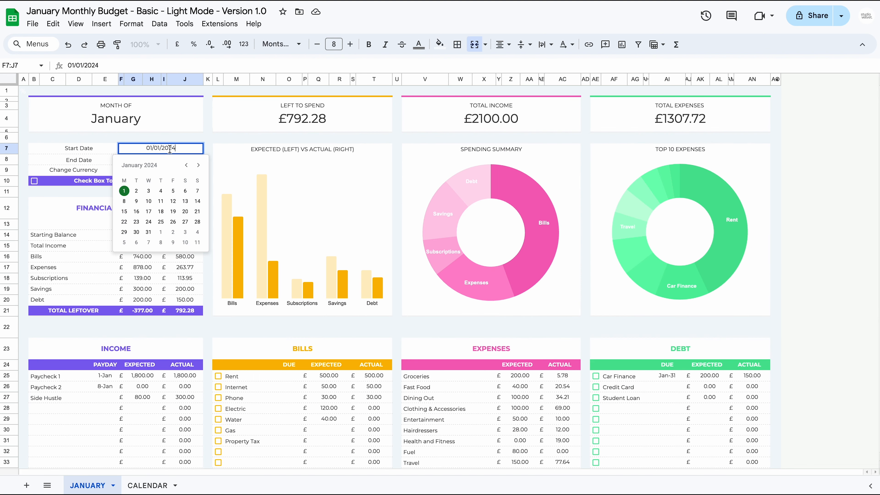
{"action": "left_click", "coordinate": [196, 167]}
{"action": "left_click", "coordinate": [165, 192]}
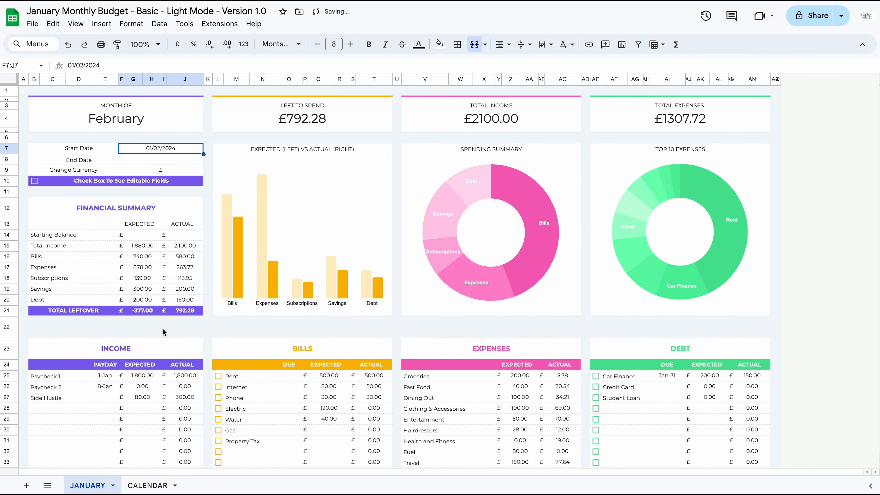
{"action": "left_click", "coordinate": [147, 485]}
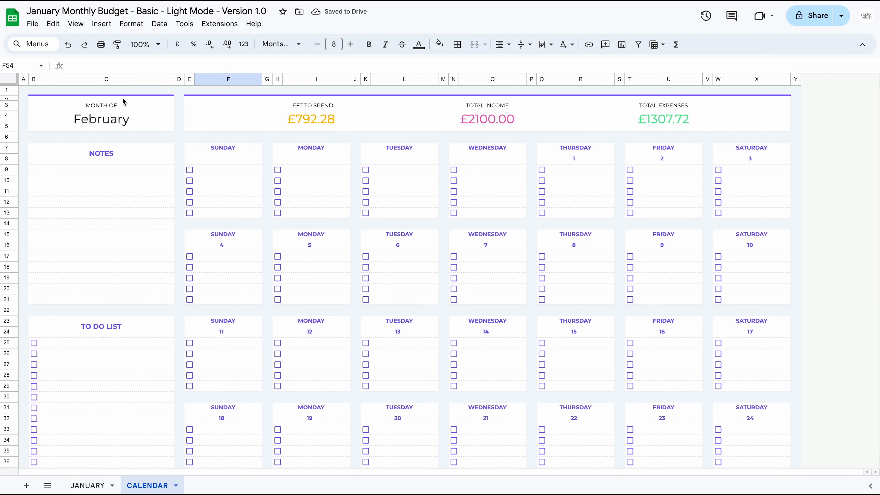
- Review the Left to Spend, Total Income and Total Expenses figures on the CALENDAR sheet
{"action": "left_click", "coordinate": [175, 131]}
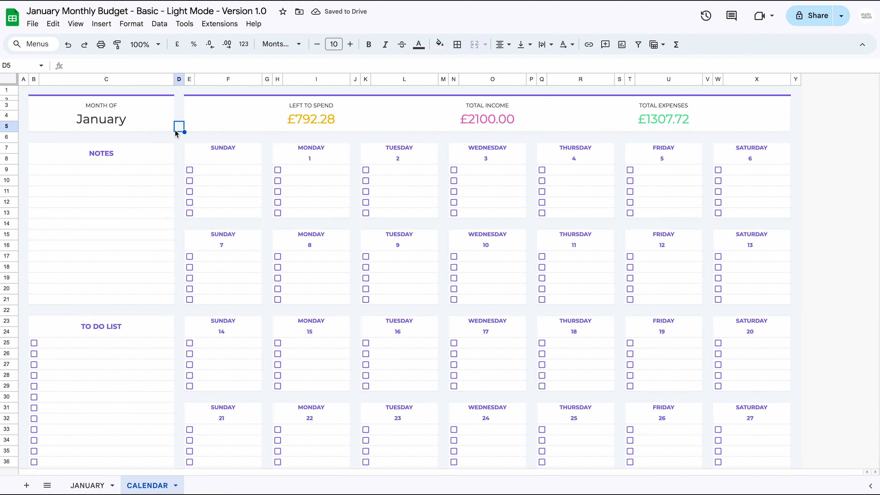
{"action": "left_click_drag", "start_coordinate": [301, 121], "coordinate": [650, 125]}
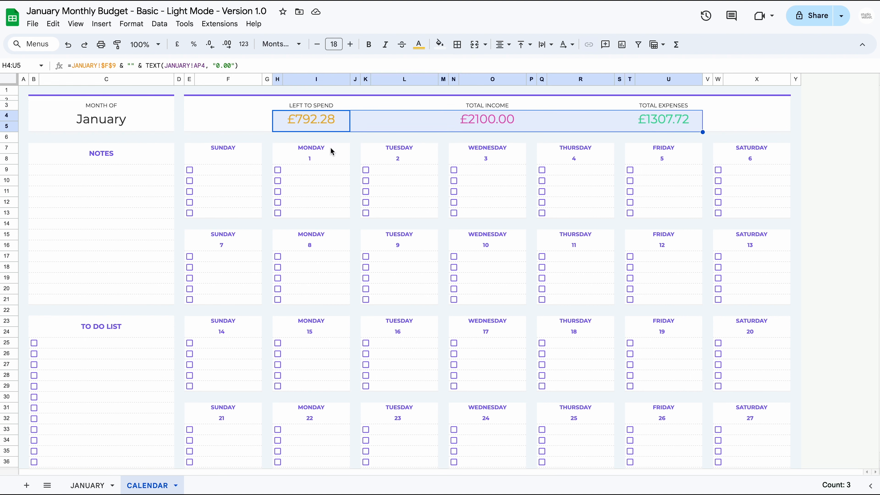
- Enter "Dont Spend Another Year Doing The Same Sh*t" in the first row of the calendar's Notes
{"action": "left_click", "coordinate": [142, 172]}
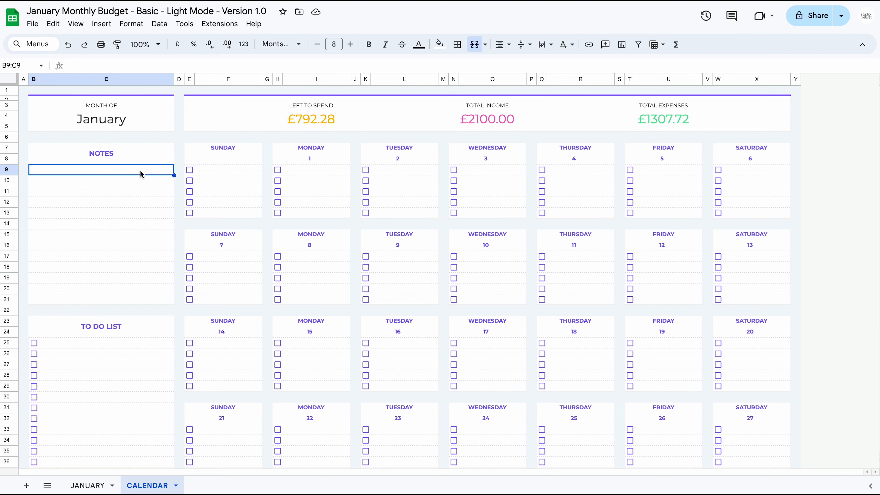
{"action": "type", "text": "Dont Spend Another"}
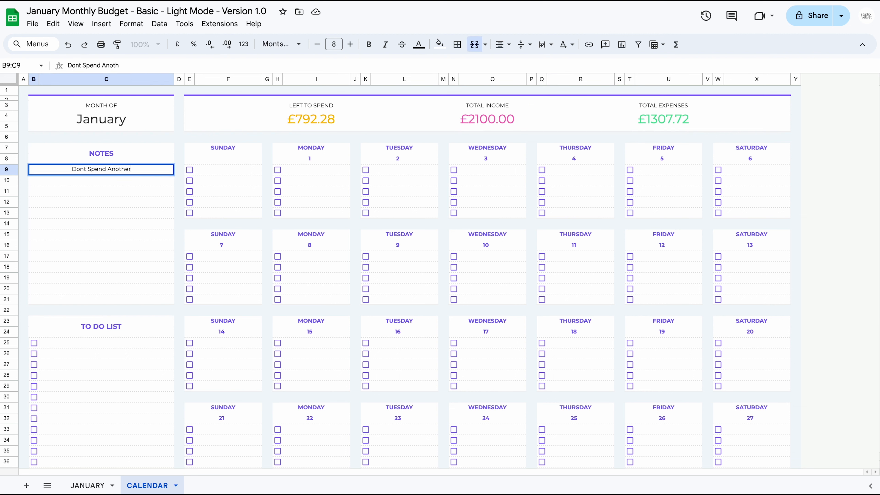
{"action": "type", "text": " Year Doing The Same Sh*t"}
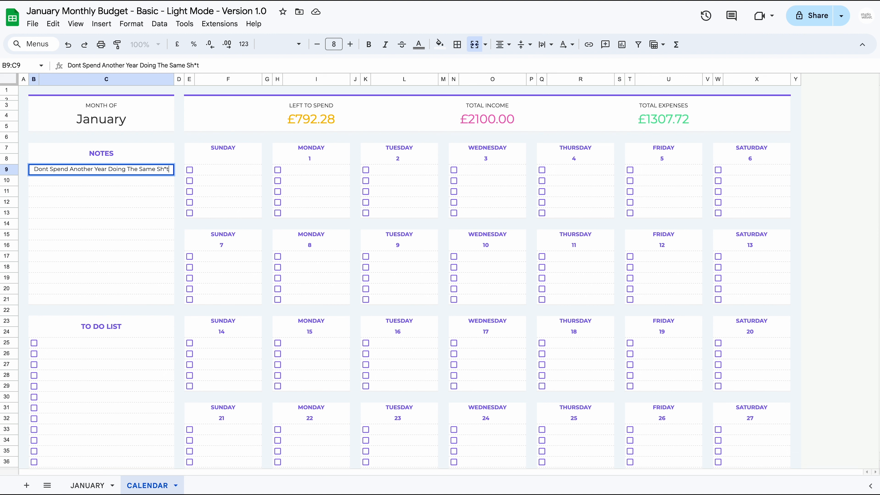
- Add "Catch Up with emails" and "Drink Water 2L" to the To Do List and tick both off
{"action": "left_click", "coordinate": [127, 341]}
{"action": "type", "text": "Catch "}
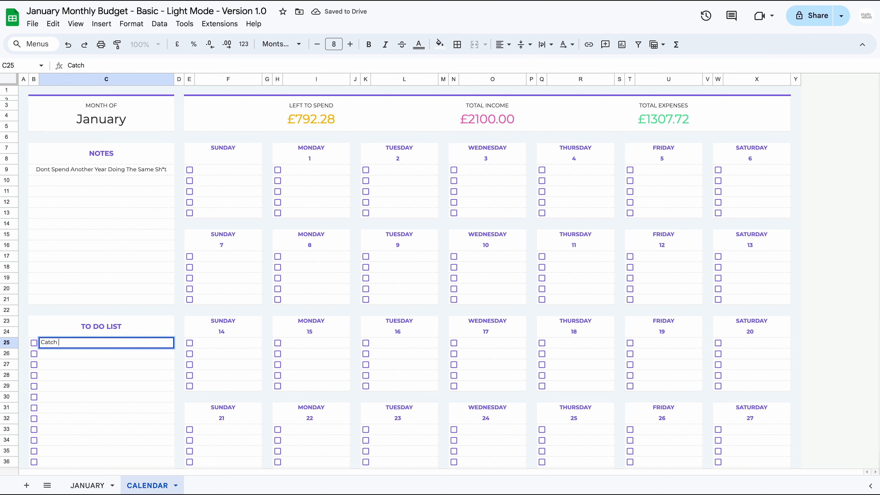
{"action": "type", "text": "Up with emails"}
{"action": "key", "text": "Return"}
{"action": "type", "text": "Drink Water "}
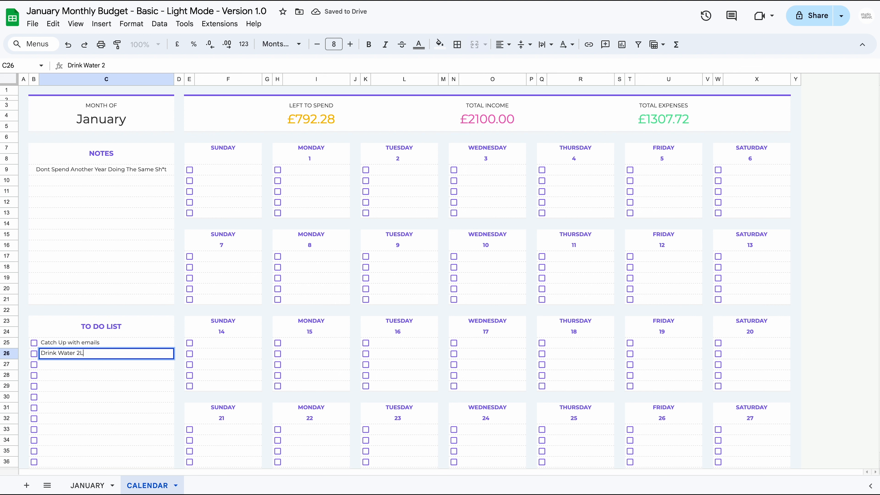
{"action": "type", "text": "2L"}
{"action": "left_click", "coordinate": [34, 342]}
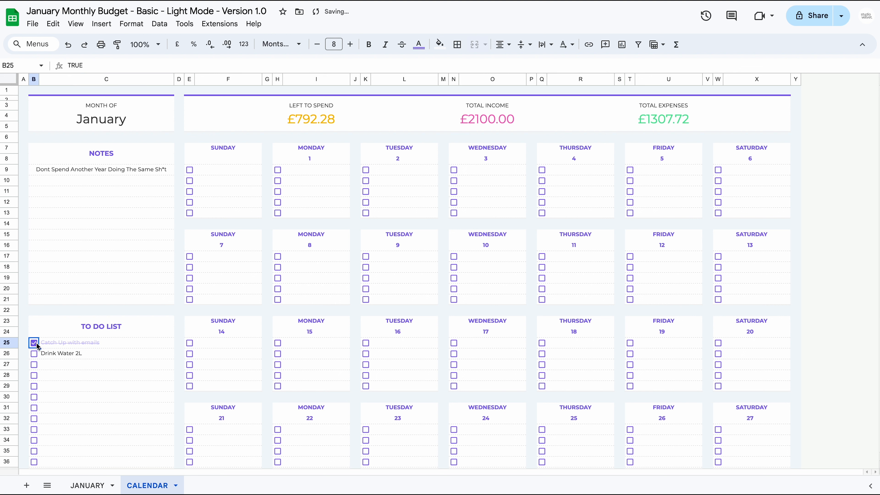
{"action": "left_click", "coordinate": [34, 354]}
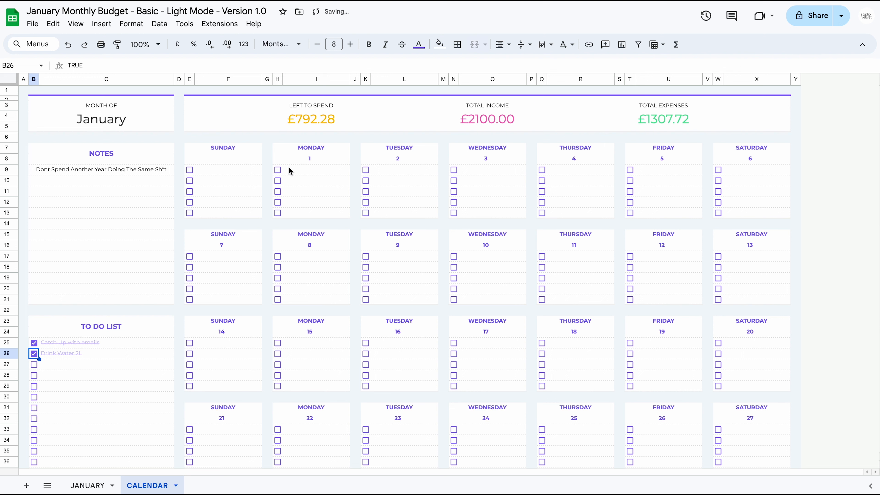
- Enter "New Years Eve" in the first row of the undated Sunday in the calendar's first week
{"action": "left_click", "coordinate": [239, 170]}
{"action": "type", "text": "N"}
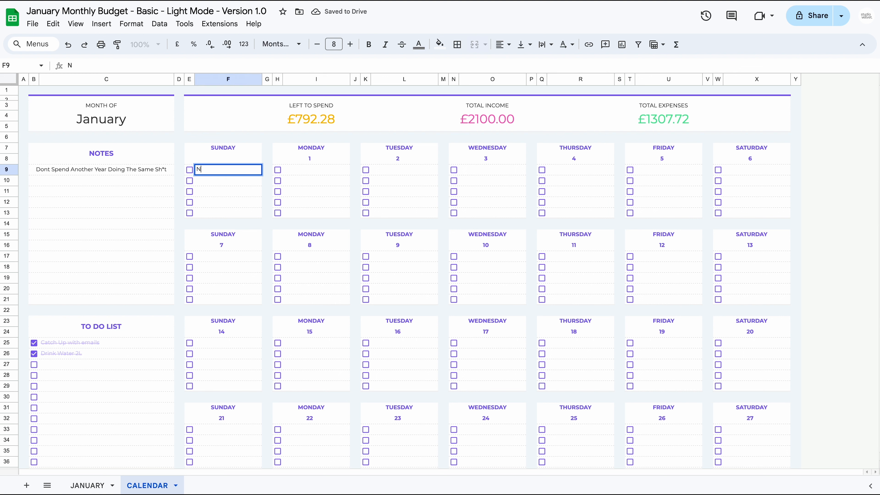
{"action": "type", "text": "ew Years Eve"}
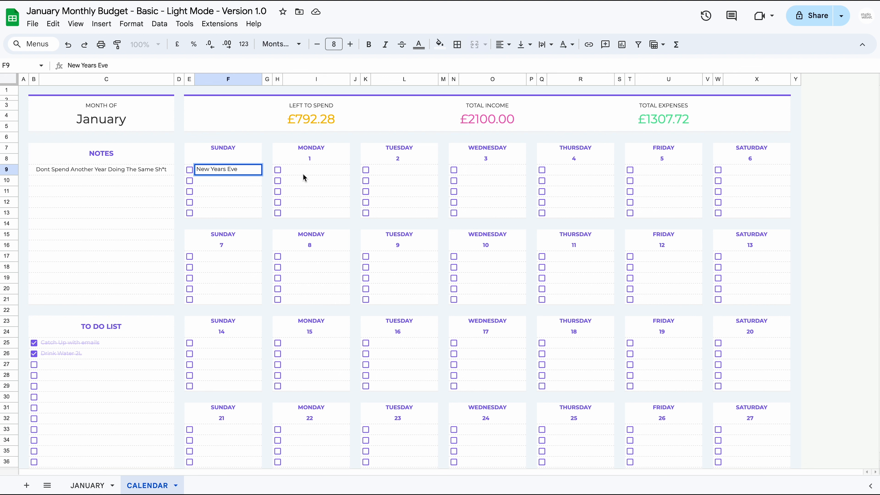
- Add "New Years Day" and, below it, "Payday" with a money bag emoji to Monday 1
{"action": "double_click", "coordinate": [310, 169]}
{"action": "type", "text": "New Years"}
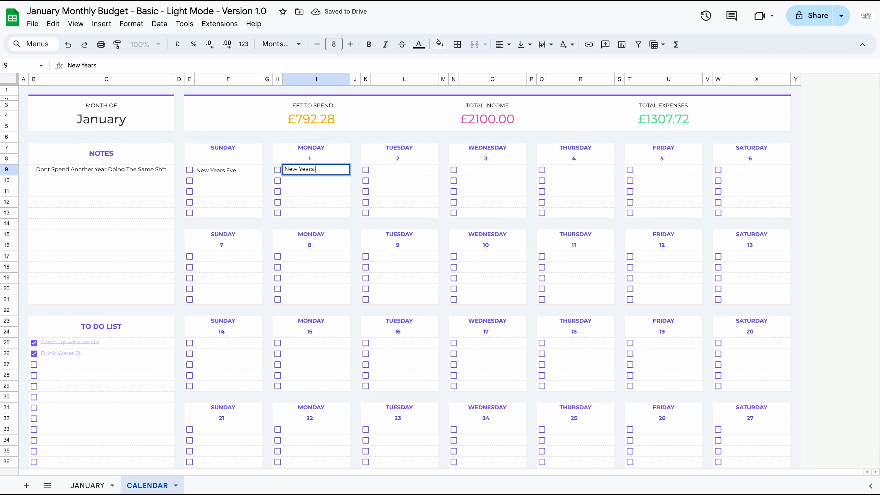
{"action": "key", "text": "Return"}
{"action": "type", "text": "Payday"}
{"action": "key", "text": "ctrl+super+space"}
{"action": "left_click", "coordinate": [283, 232]}
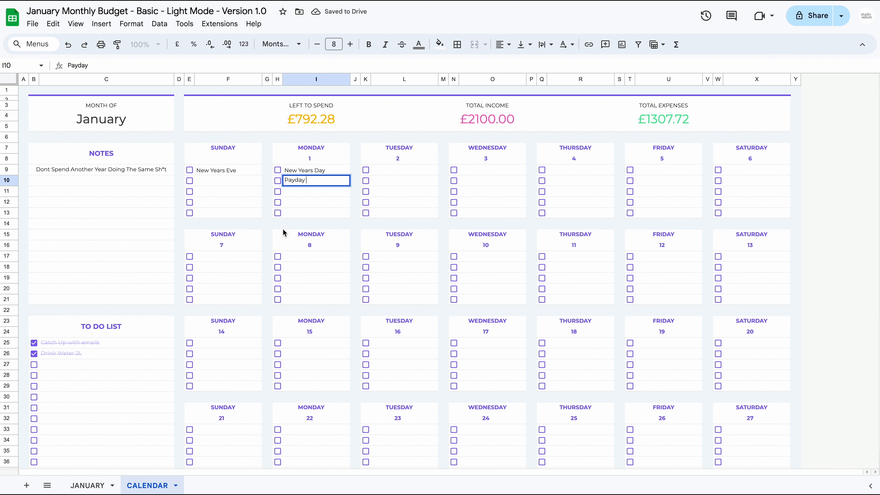
- Add "Rent Due" to Tuesday 2 and a friend's birthday with a cake emoji to Wednesday 10
{"action": "left_click", "coordinate": [399, 170]}
{"action": "type", "text": "Rent Due"}
{"action": "left_click", "coordinate": [481, 256]}
{"action": "type", "text": "Jess's Birthday"}
{"action": "key", "text": "ctrl+super+space"}
{"action": "left_click", "coordinate": [530, 271]}
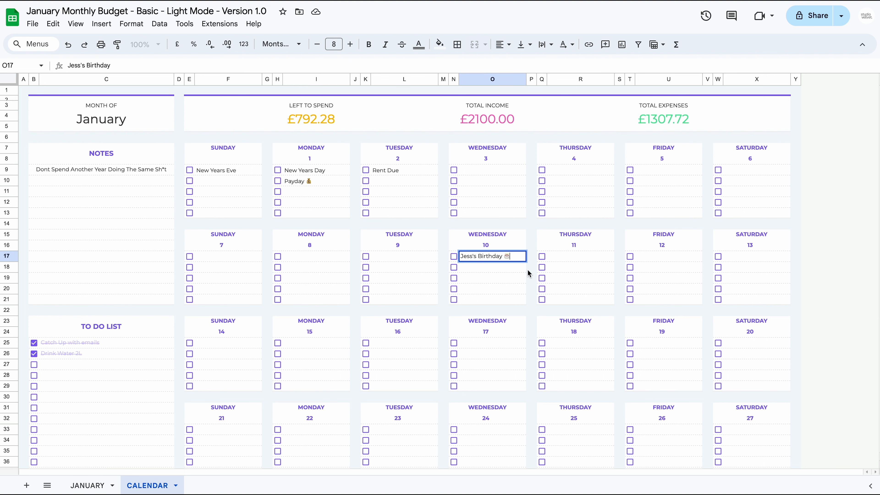
- Add a coffee date with the same friend, ending in a red heart emoji, to Saturday 27
{"action": "scroll", "coordinate": [531, 271], "scroll_direction": "down", "scroll_amount": 1}
{"action": "left_click", "coordinate": [736, 393]}
{"action": "type", "text": "Coffee Date w/Jess"}
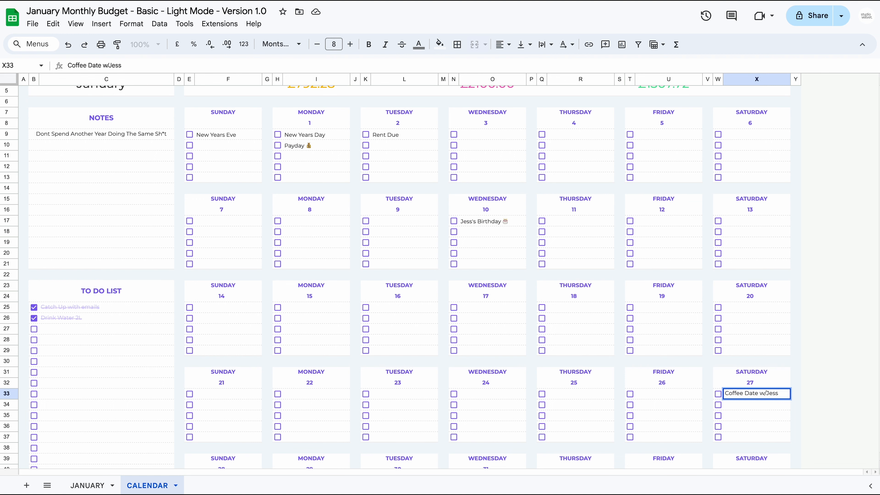
{"action": "key", "text": "ctrl+super+space"}
{"action": "left_click", "coordinate": [734, 240]}
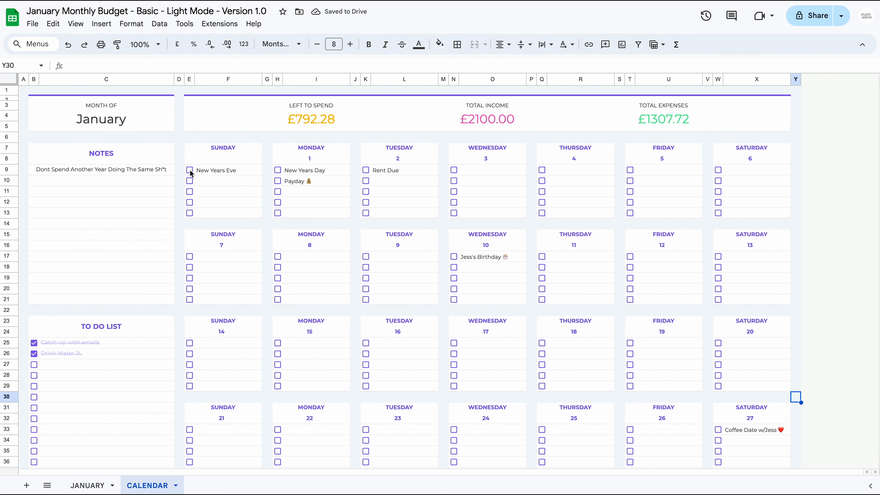